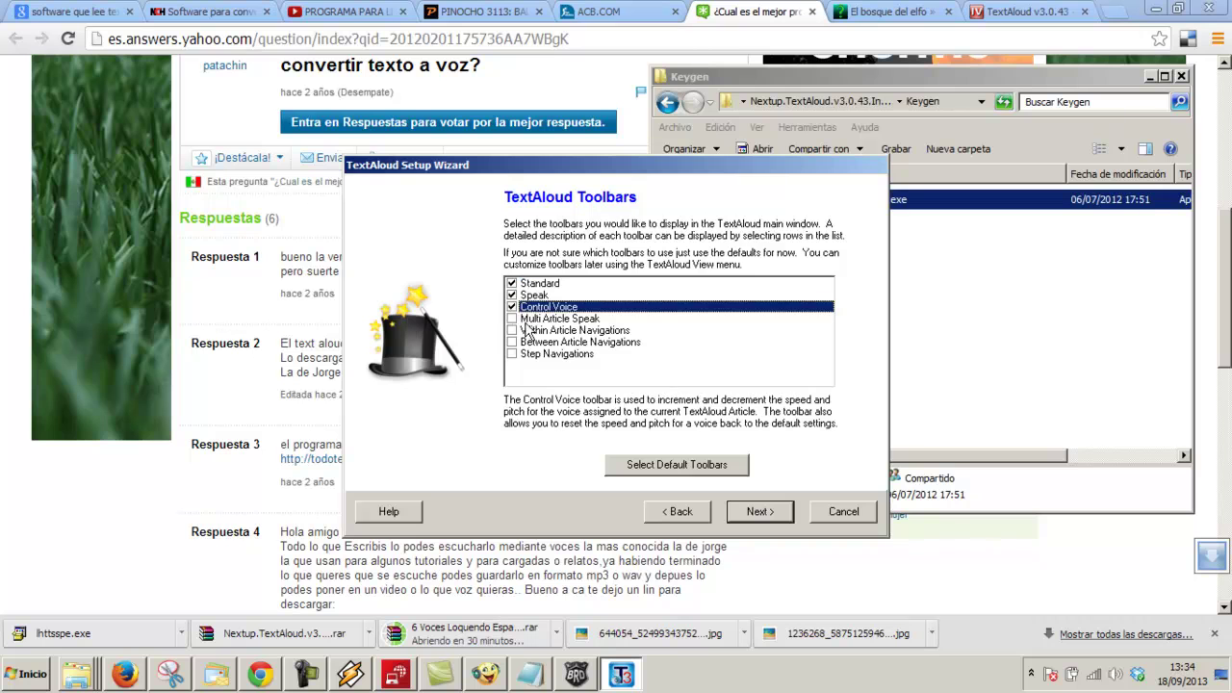
Keep Display Article Dropdown List on Yes and finish the TextAloud Setup Wizard.
{"action": "left_click", "coordinate": [758, 512]}
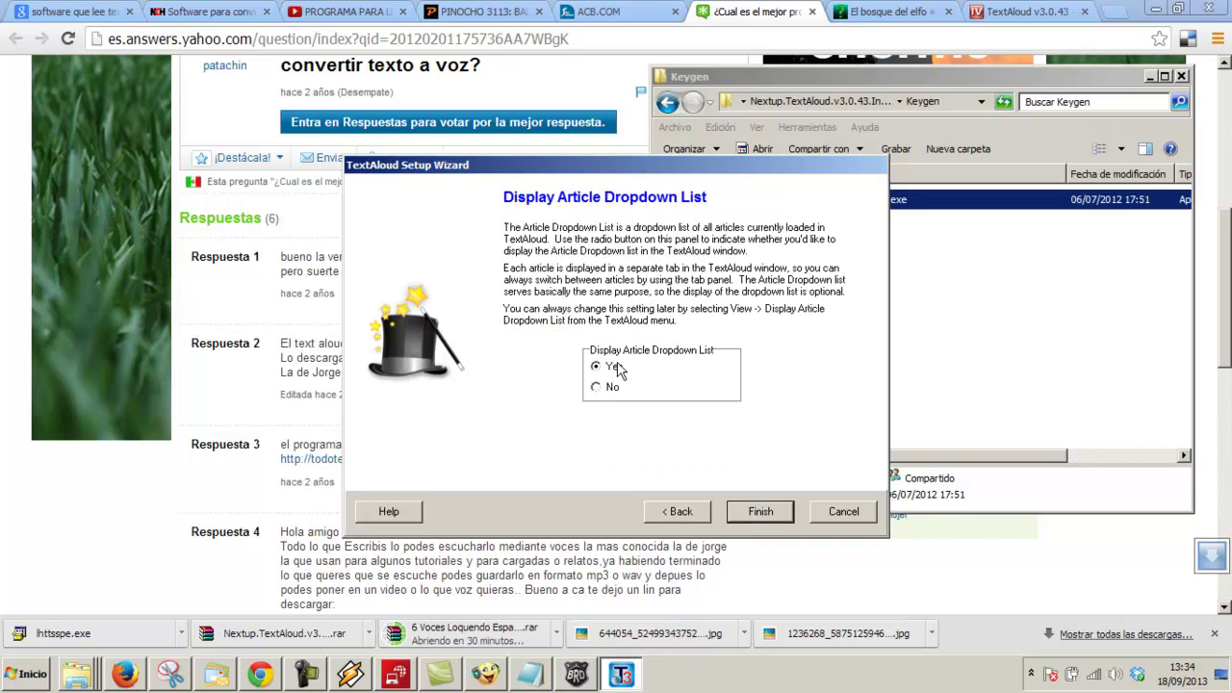
{"action": "left_click", "coordinate": [751, 511]}
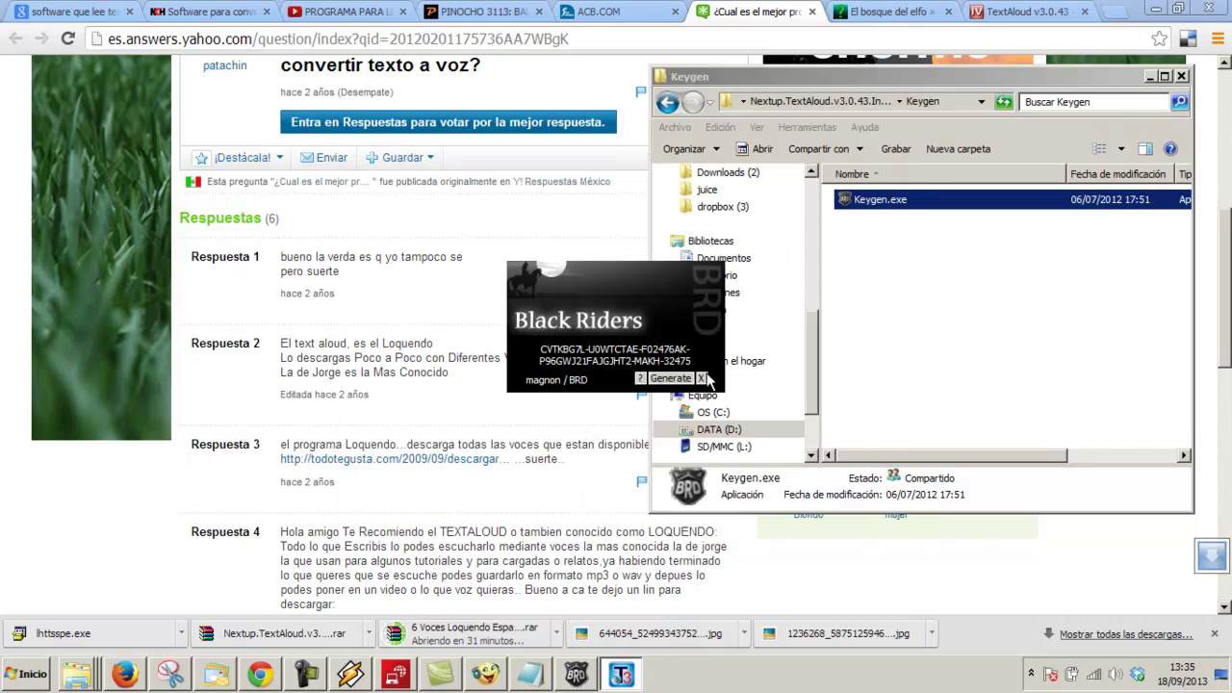
Close the Black Riders keygen window after the serial is generated.
{"action": "left_click", "coordinate": [703, 379]}
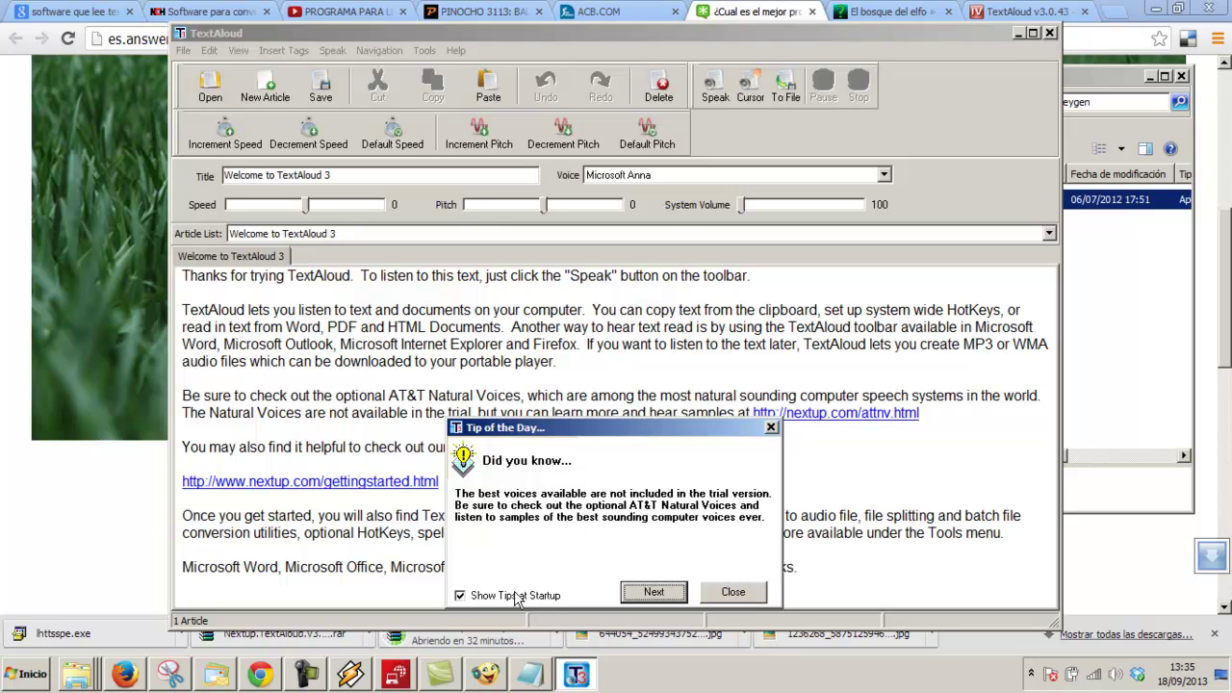
In the maximized window, replace the Welcome to TextAloud 3 article text with the pasted serial key.
{"action": "left_click", "coordinate": [732, 592]}
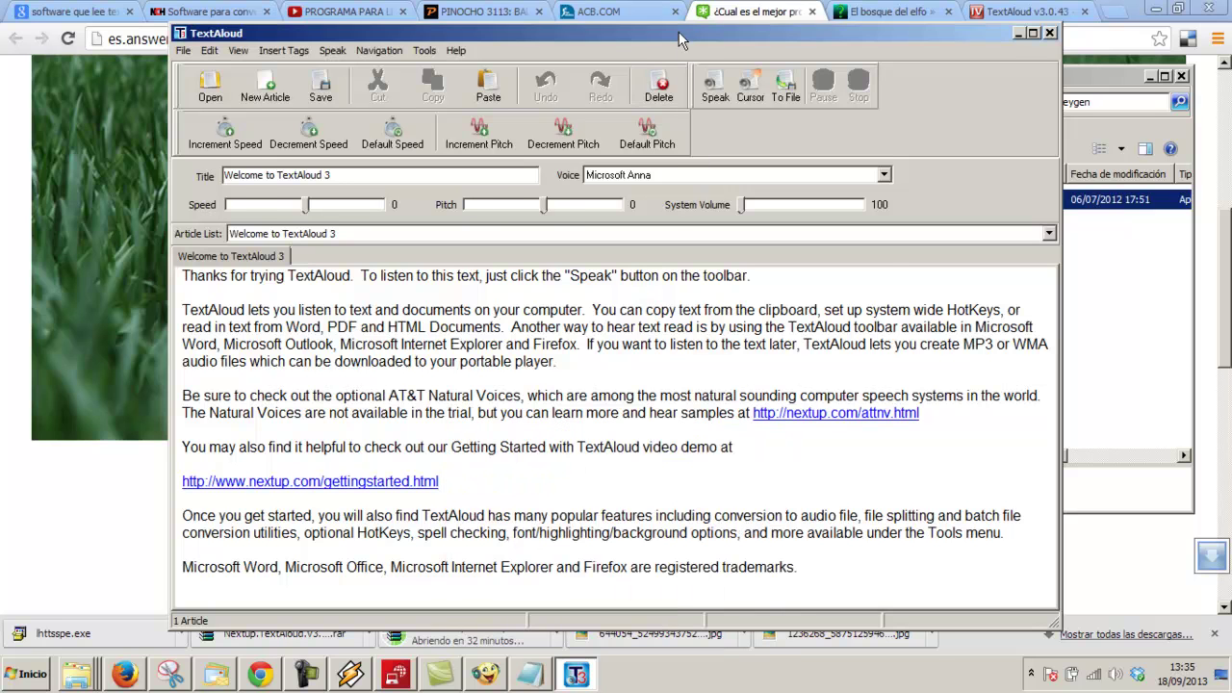
{"action": "double_click", "coordinate": [678, 34]}
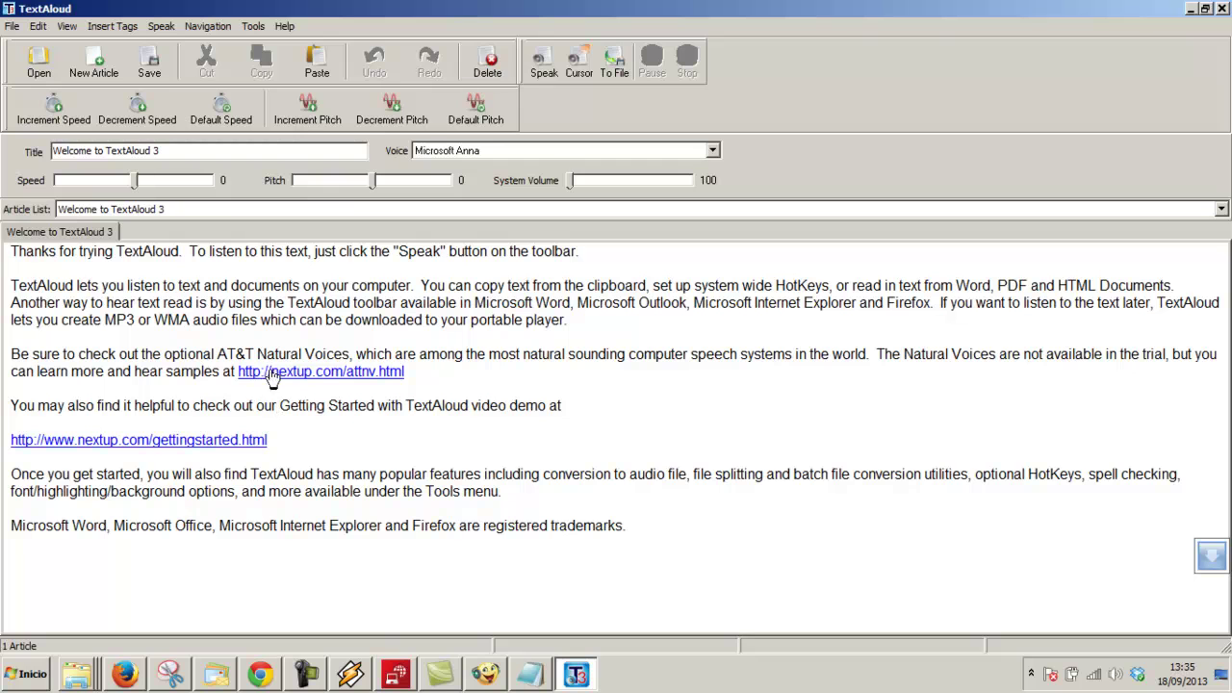
{"action": "left_click", "coordinate": [327, 210]}
{"action": "left_click", "coordinate": [327, 223]}
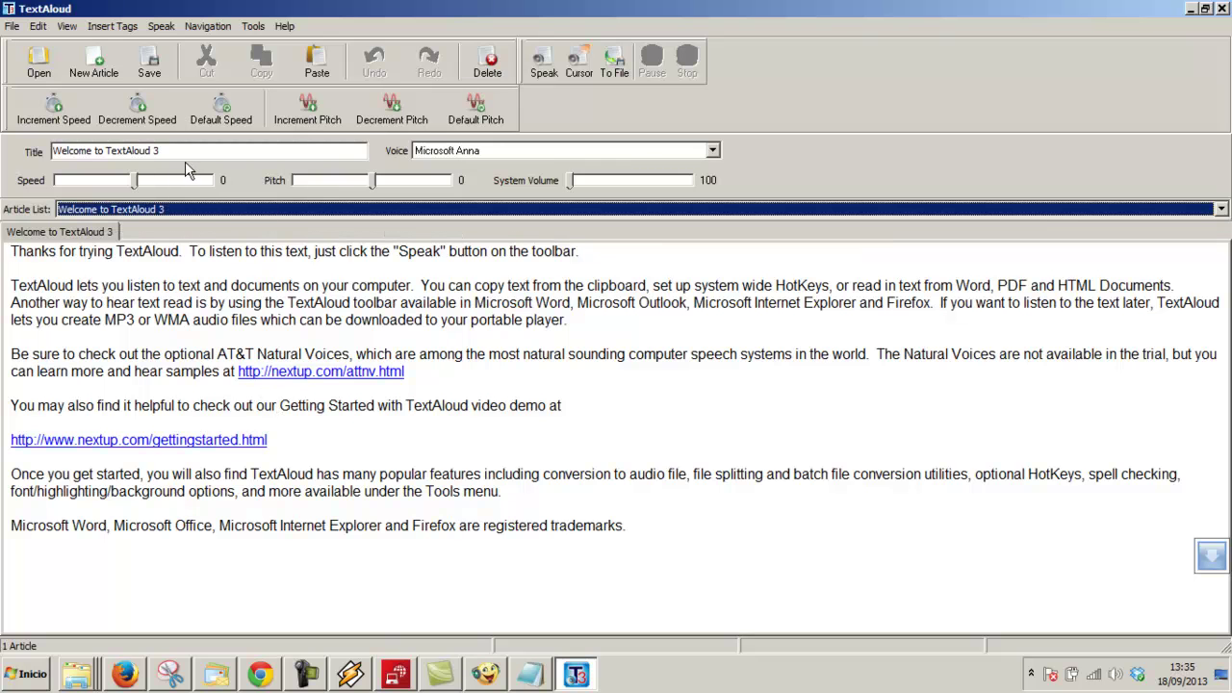
{"action": "left_click_drag", "start_coordinate": [610, 539], "coordinate": [5, 198]}
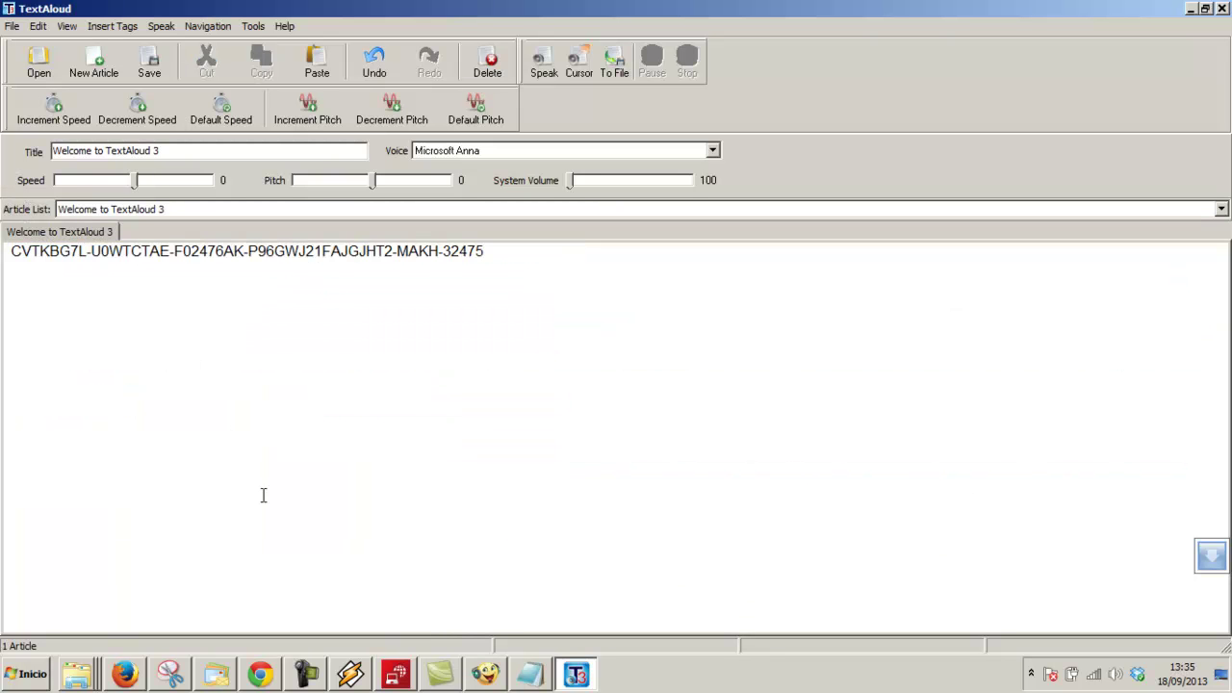
Bring the browser window back to the front.
{"action": "left_click", "coordinate": [260, 673]}
{"action": "left_click", "coordinate": [258, 674]}
{"action": "left_click", "coordinate": [258, 674]}
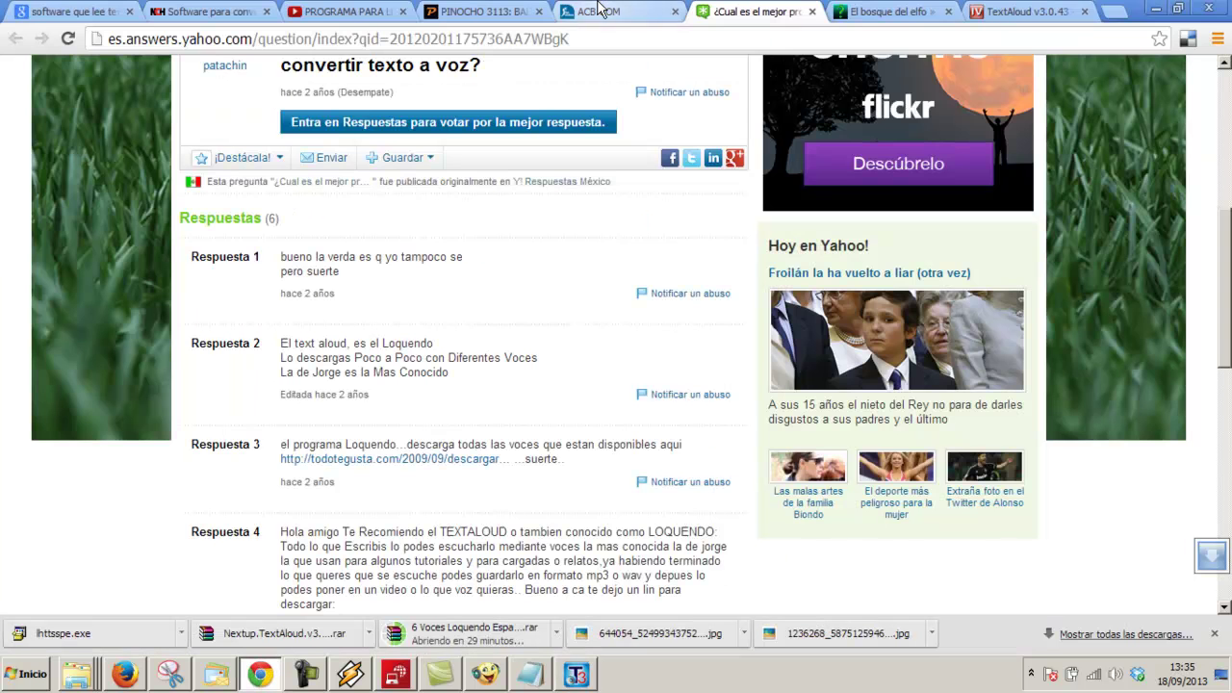
Copy the Temporada regular paragraphs from the Spanish Wikipedia NBA article, then select TextAloud's serial line.
{"action": "left_click", "coordinate": [598, 11]}
{"action": "left_click", "coordinate": [890, 11]}
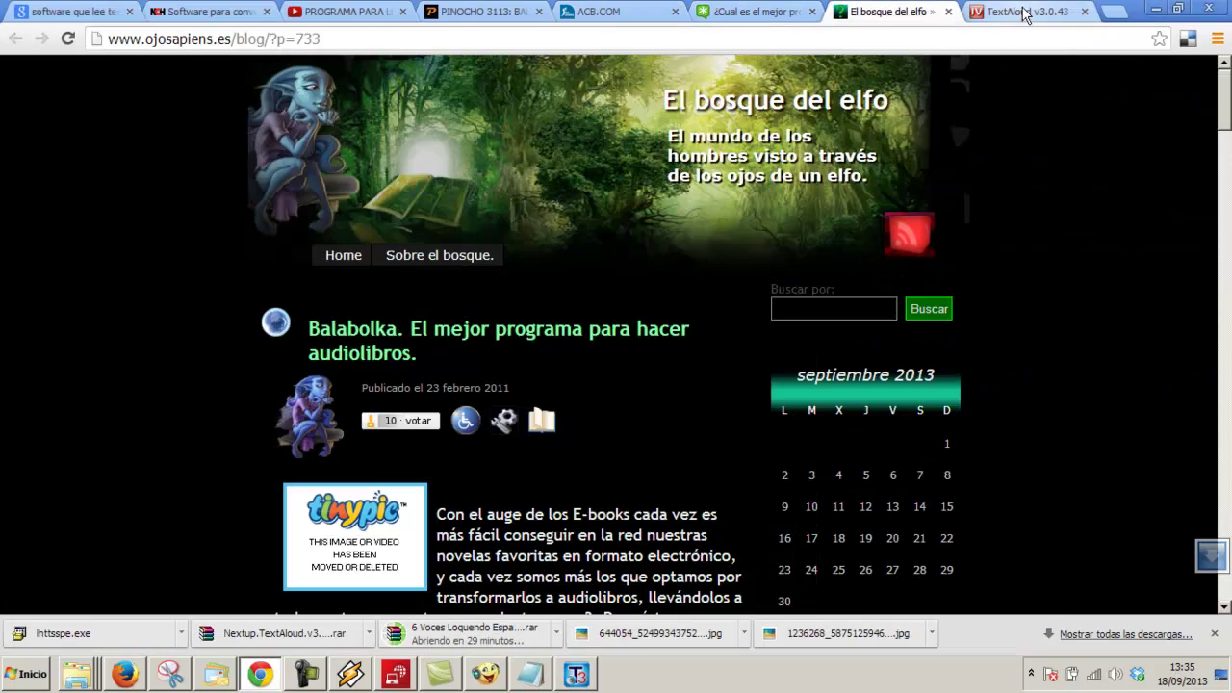
{"action": "left_click", "coordinate": [1027, 11]}
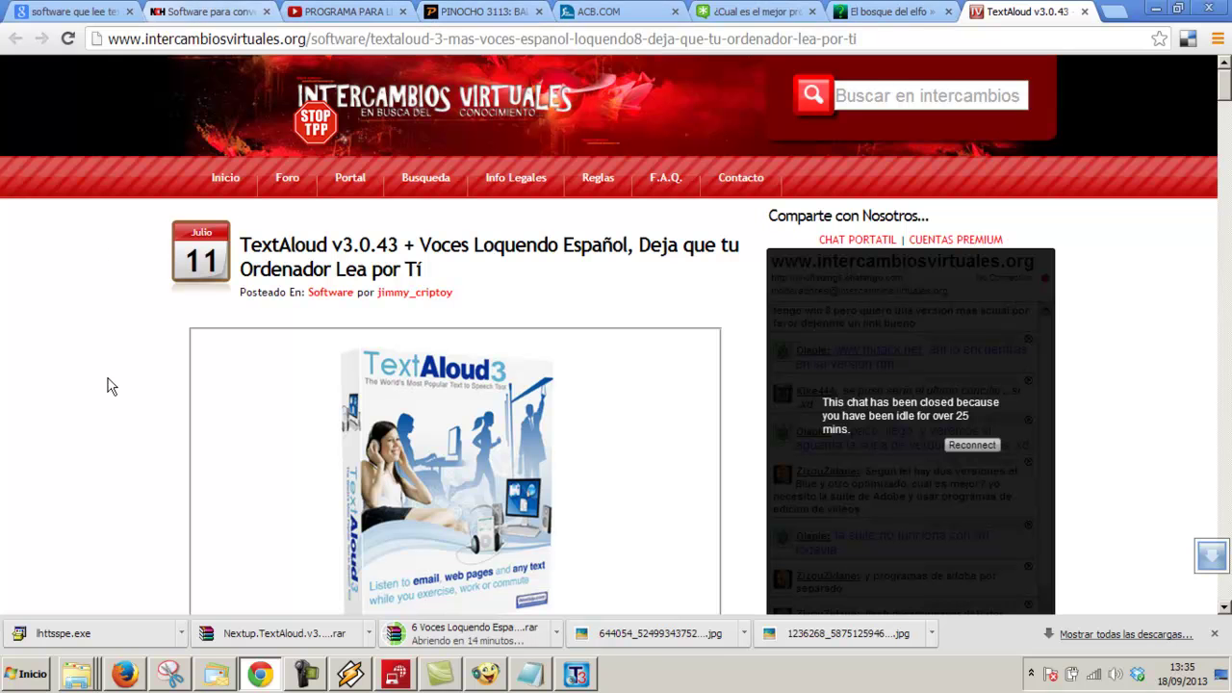
{"action": "left_click", "coordinate": [124, 673]}
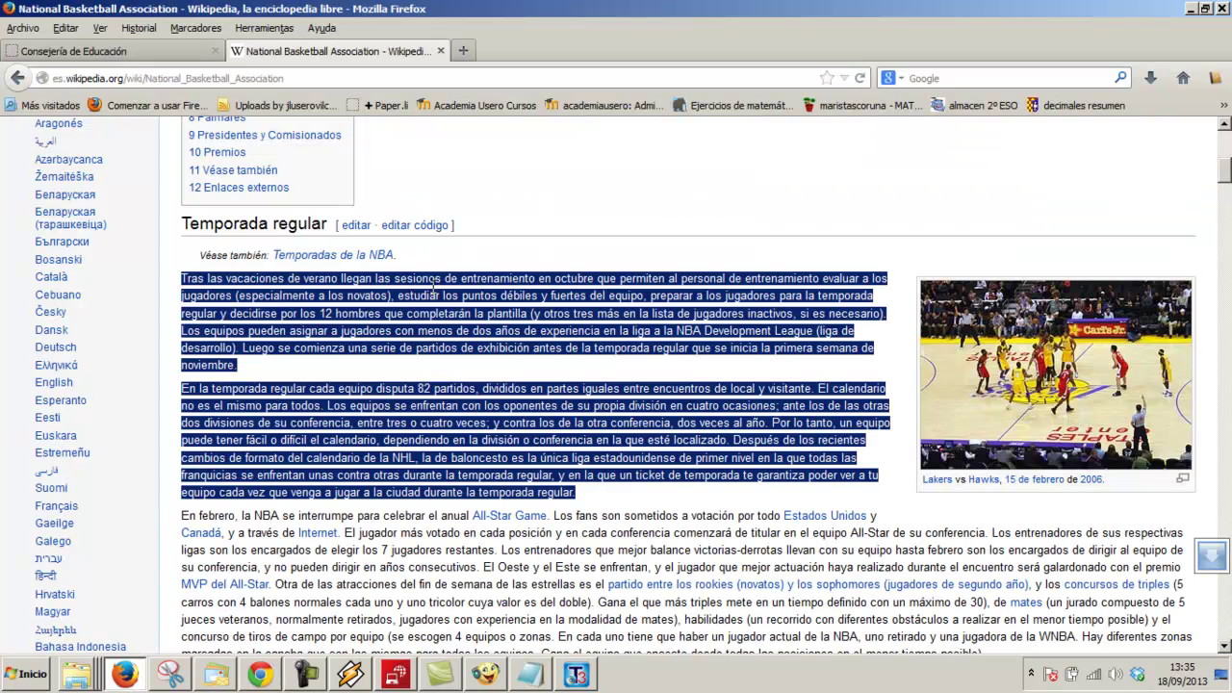
{"action": "key", "text": "ctrl+c"}
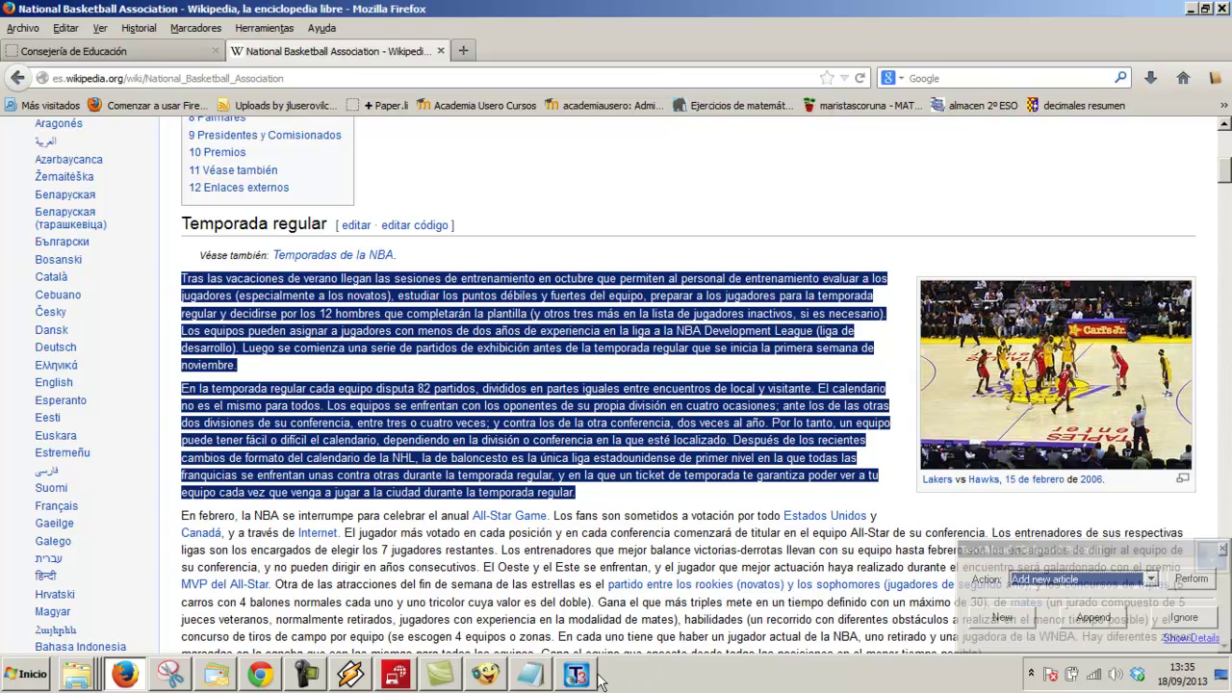
{"action": "left_click", "coordinate": [576, 674]}
{"action": "left_click_drag", "start_coordinate": [531, 290], "coordinate": [3, 234]}
Paste the NBA paragraphs over the serial, switch the voice to L&H Julio (Spanish), and select both paragraphs.
{"action": "key", "text": "ctrl+v"}
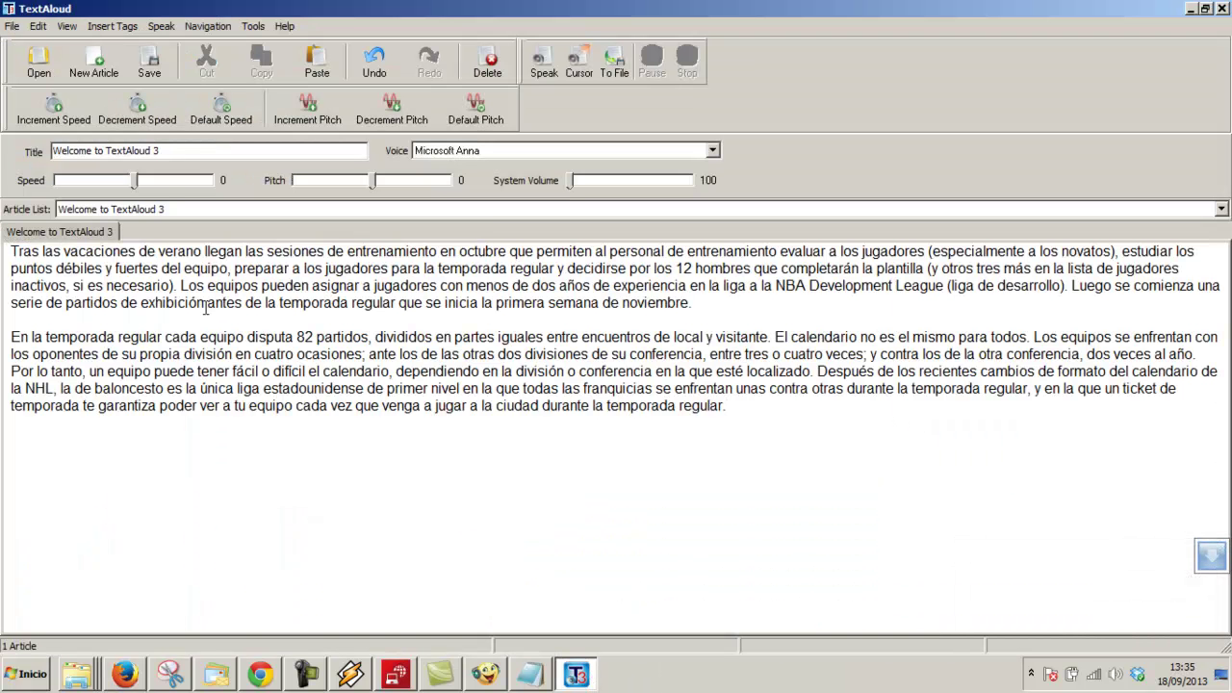
{"action": "left_click", "coordinate": [437, 153]}
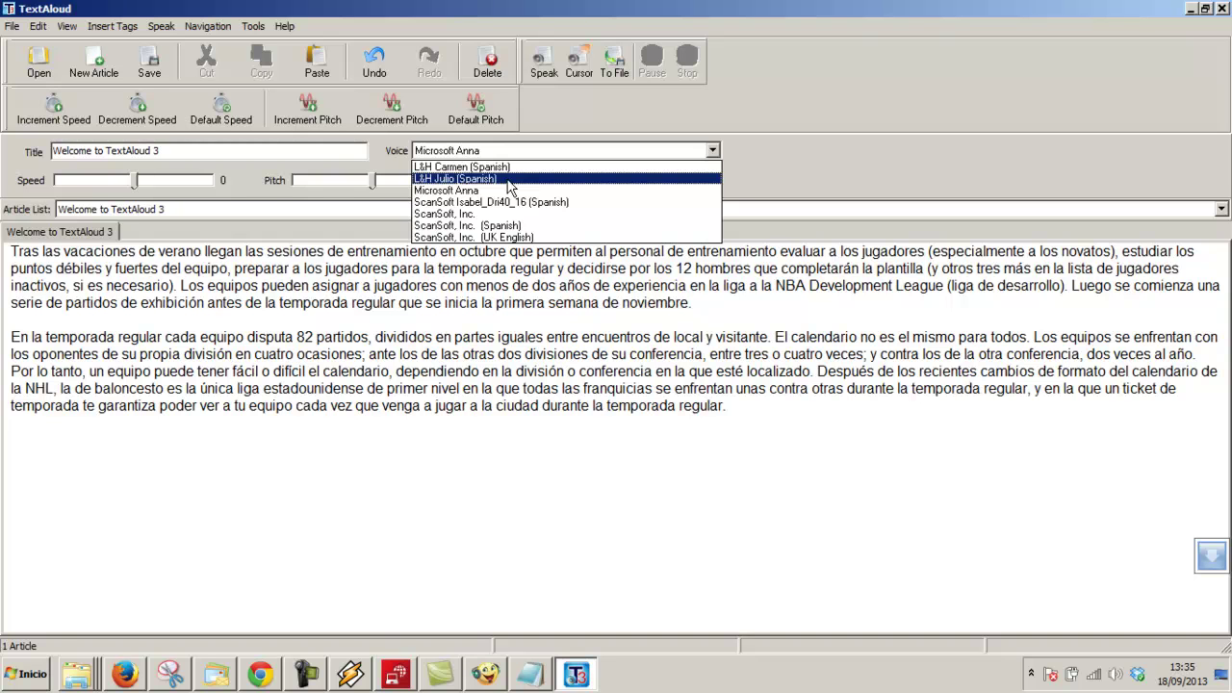
{"action": "left_click", "coordinate": [511, 179]}
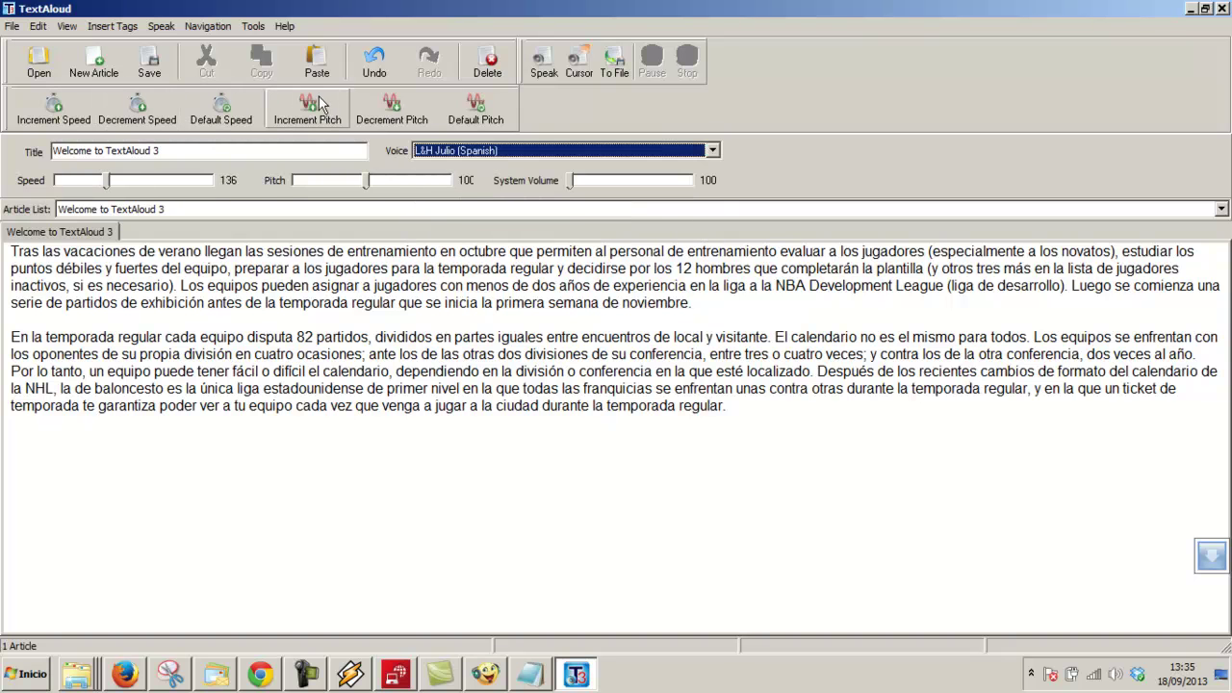
{"action": "left_click_drag", "start_coordinate": [13, 249], "coordinate": [854, 412]}
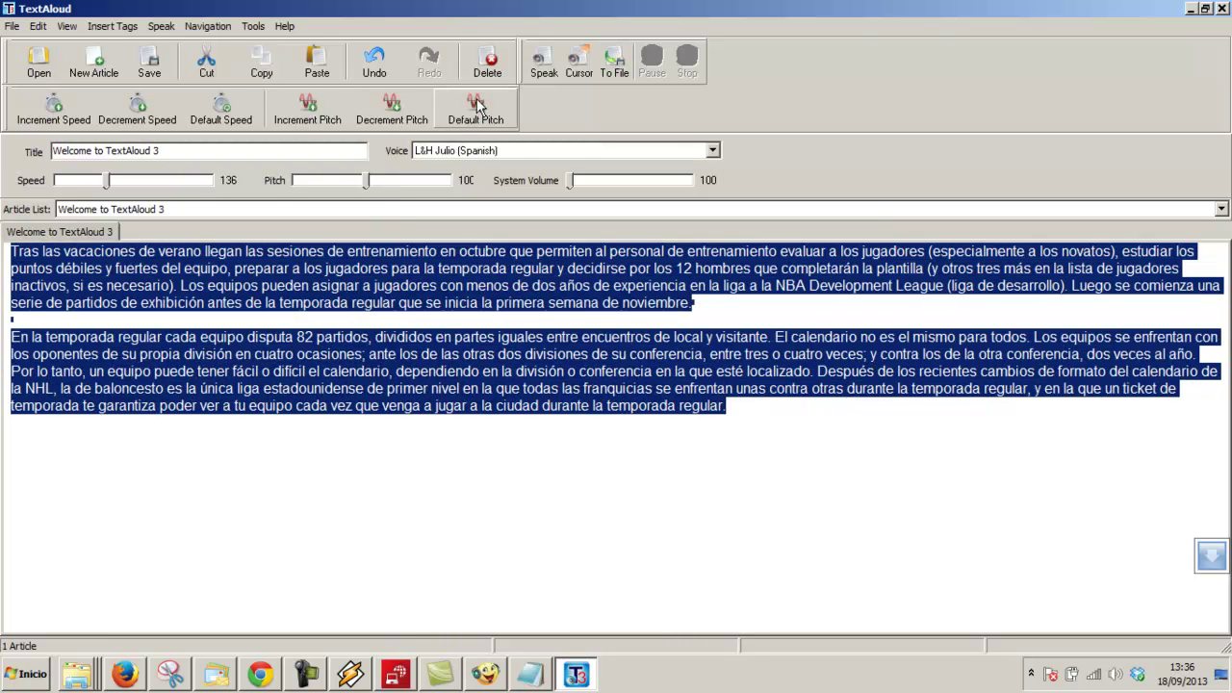
Have L&H Julio read the NBA passage aloud, stopping it around 24%.
{"action": "left_click", "coordinate": [542, 66]}
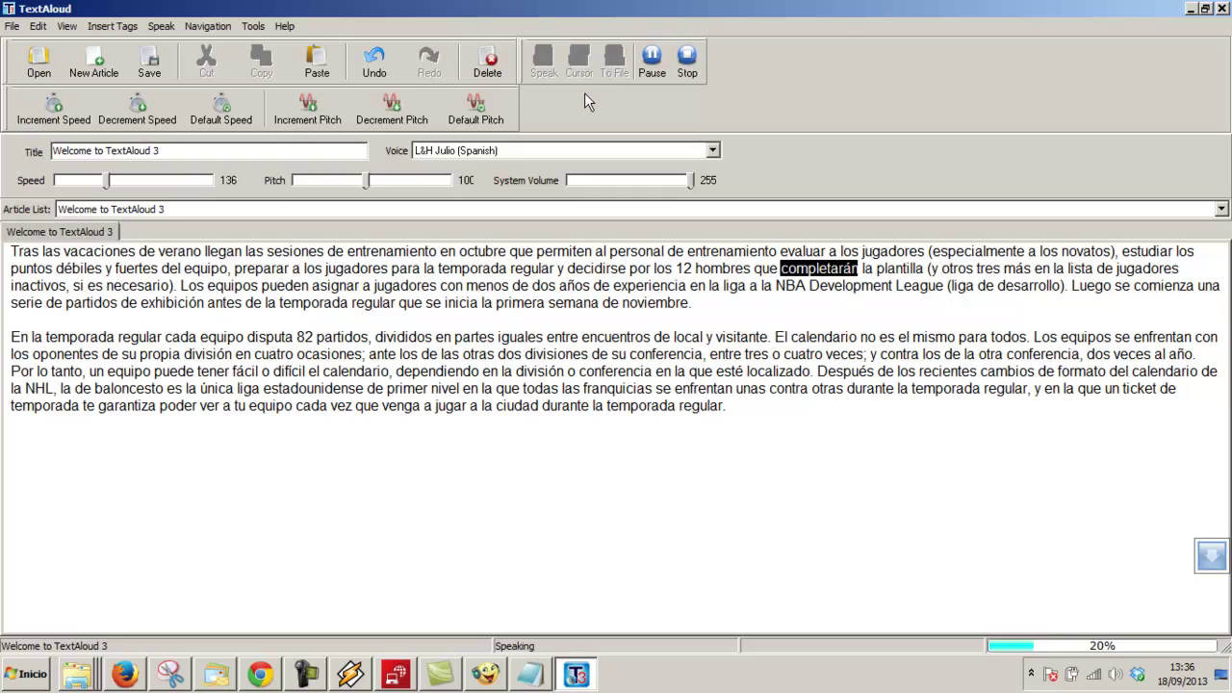
{"action": "left_click", "coordinate": [687, 56]}
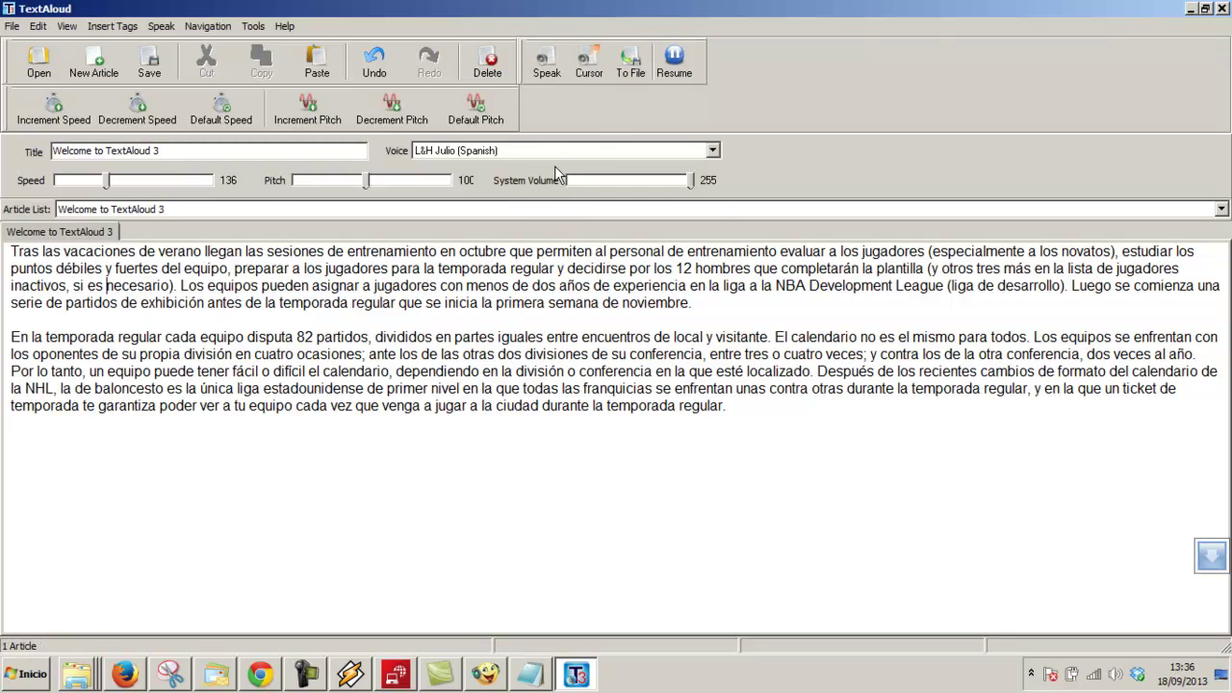
Try reading the passage with the ScanSoft Isabel_Dri40_16 (Spanish) voice, then stop it.
{"action": "left_click", "coordinate": [585, 151]}
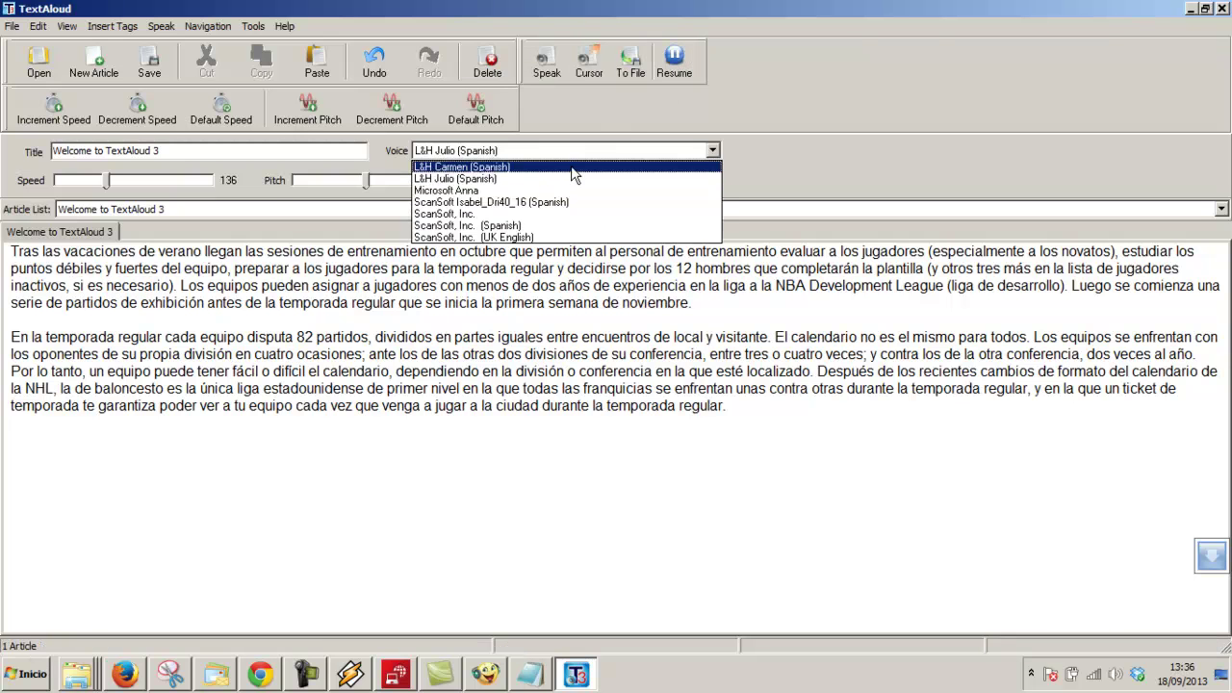
{"action": "left_click", "coordinate": [523, 203]}
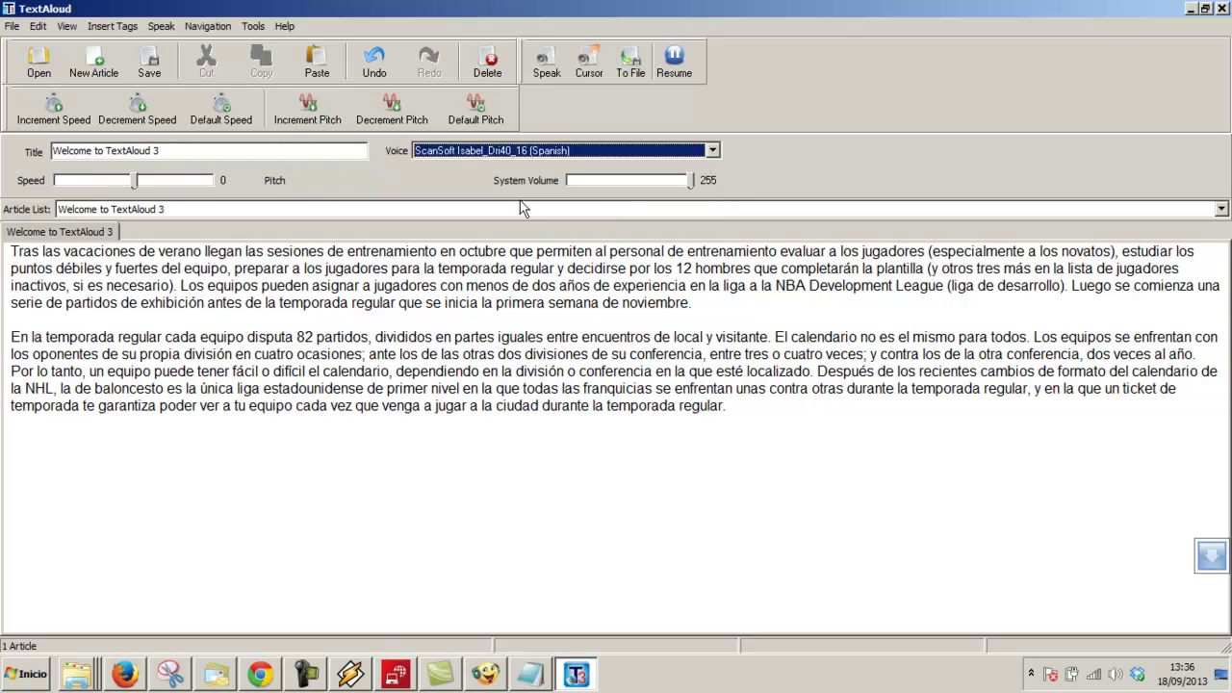
{"action": "left_click", "coordinate": [545, 59]}
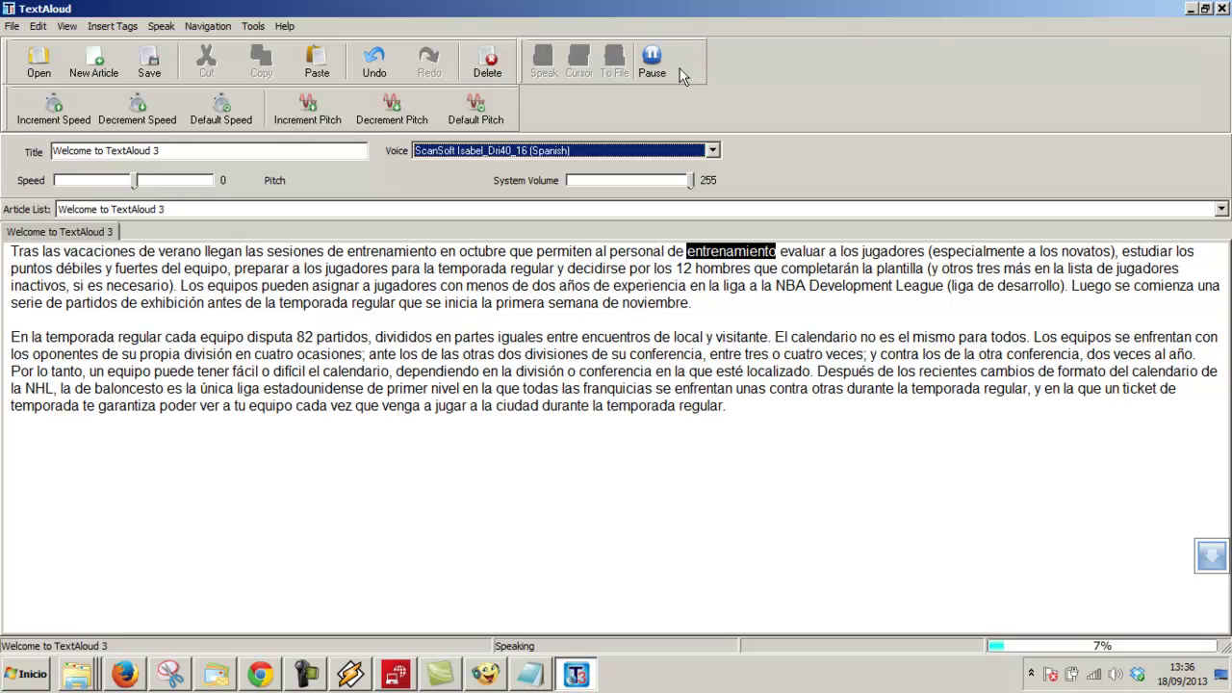
{"action": "left_click", "coordinate": [680, 69]}
Attempt the ScanSoft, Inc. (Spanish) voice, dismiss its loading error, and choose Microsoft Anna instead.
{"action": "left_click", "coordinate": [582, 154]}
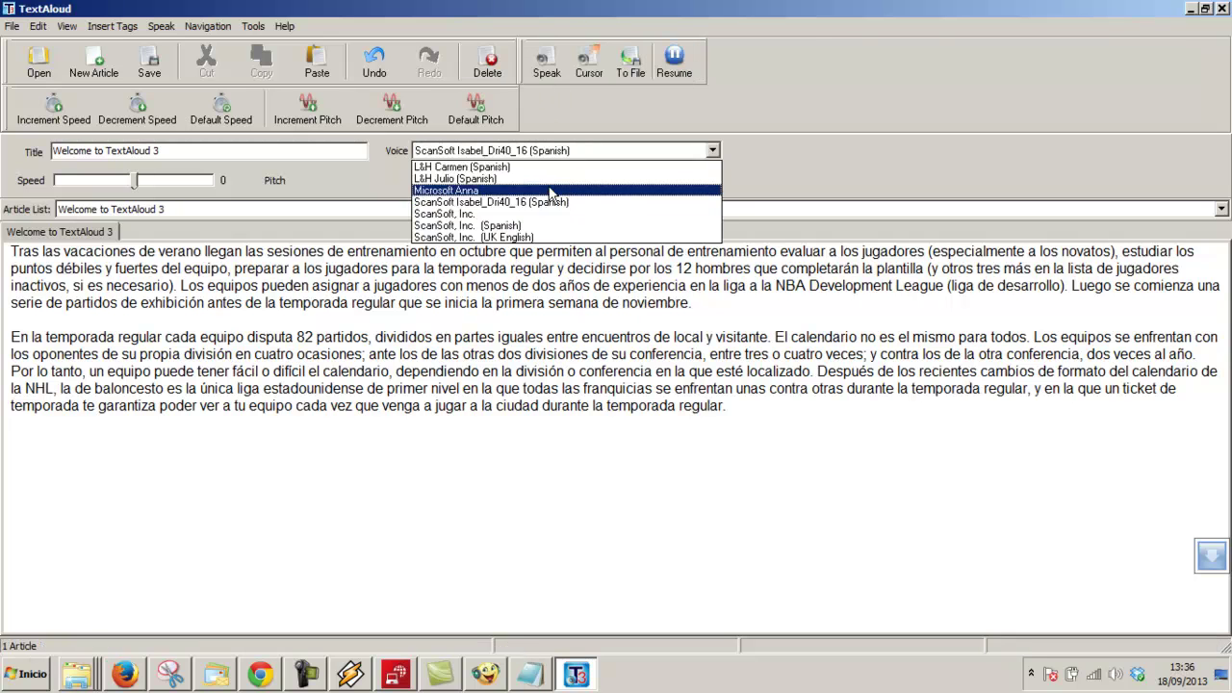
{"action": "left_click", "coordinate": [510, 227]}
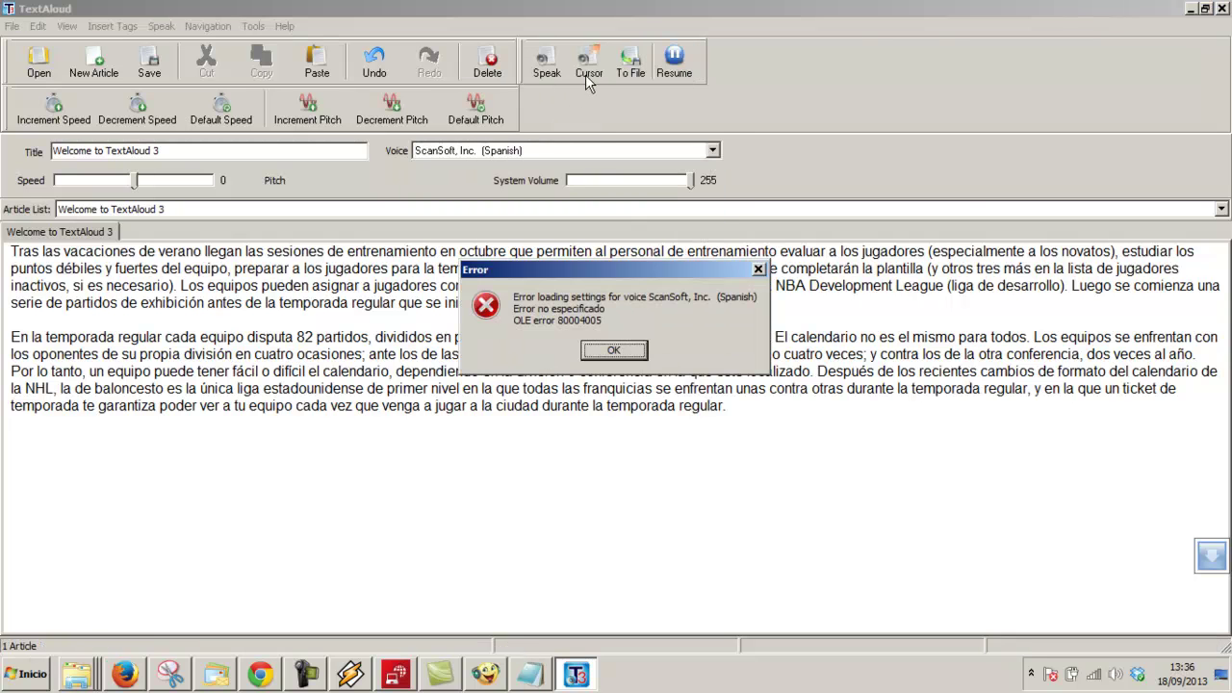
{"action": "left_click", "coordinate": [606, 346]}
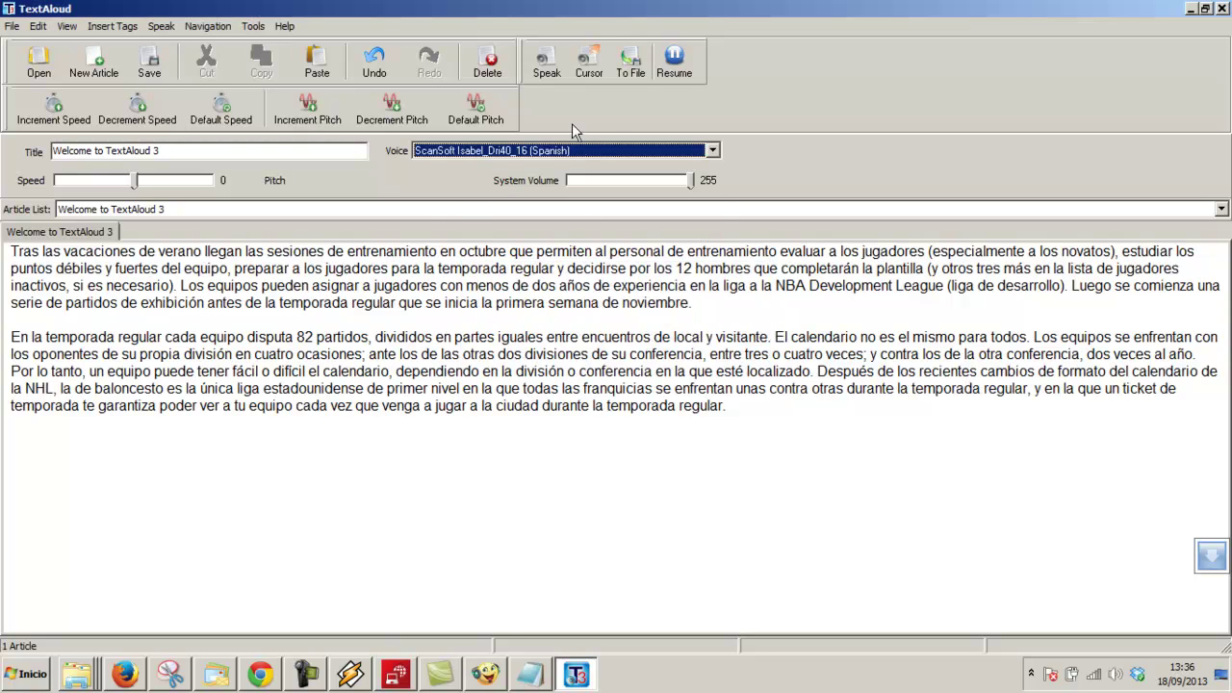
{"action": "left_click", "coordinate": [566, 154]}
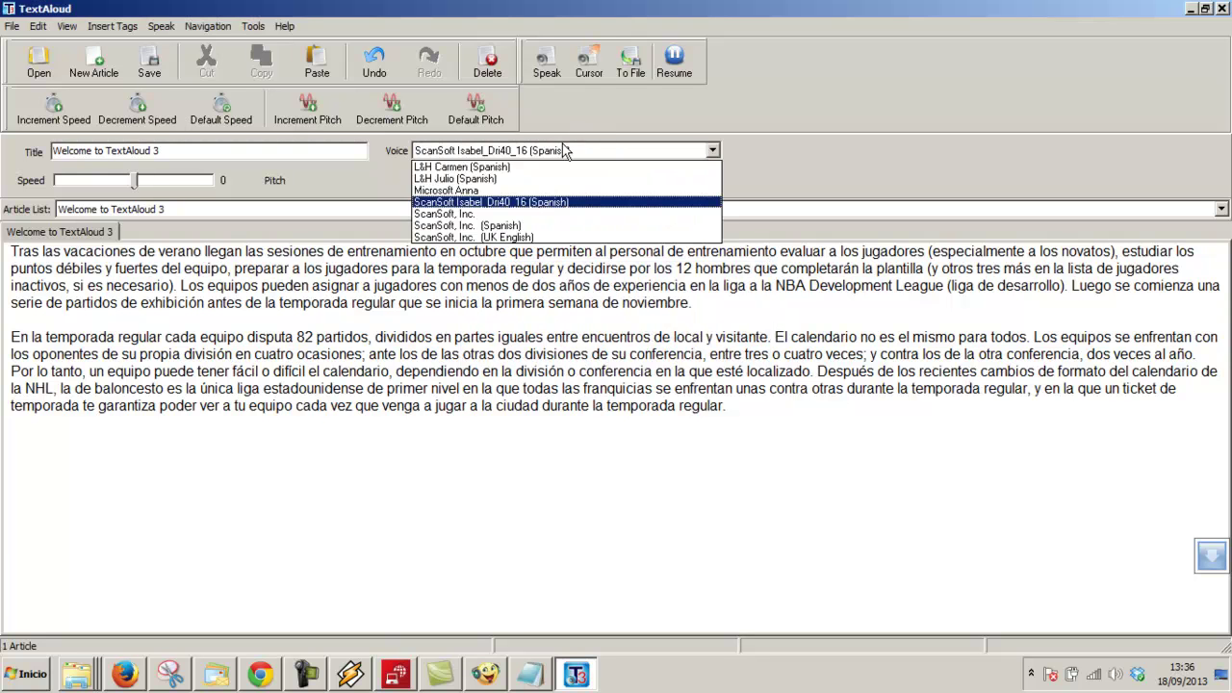
{"action": "left_click", "coordinate": [530, 191]}
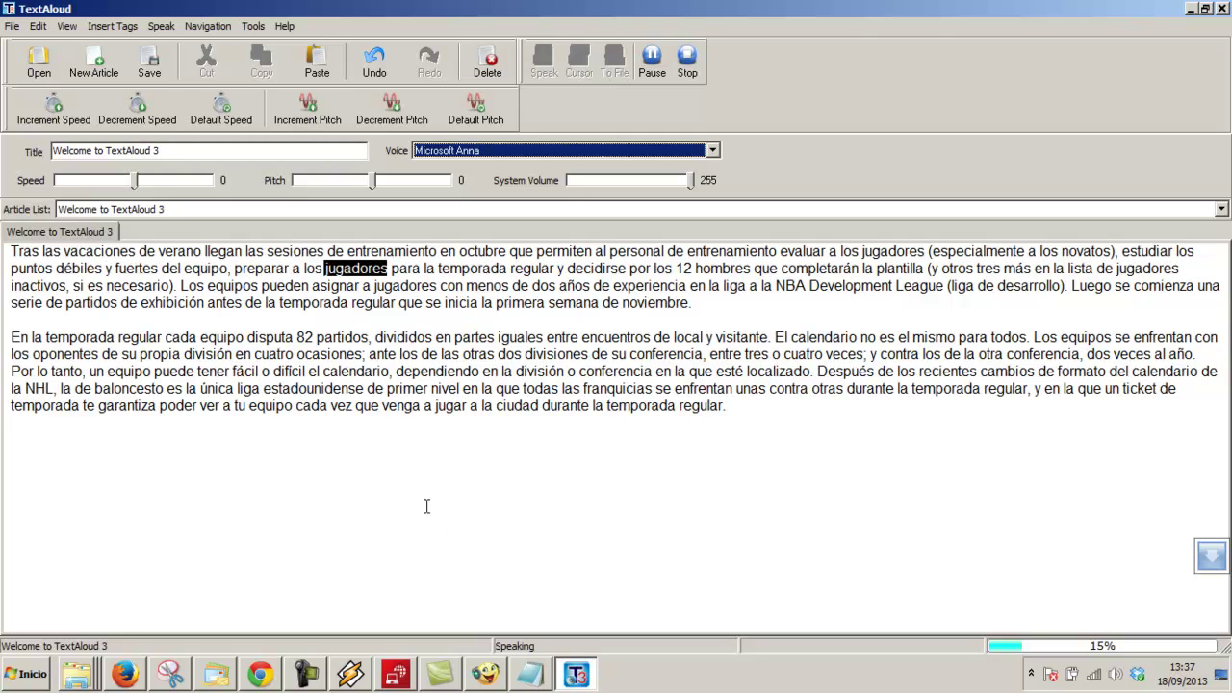
Pause the Microsoft Anna reading, place the cursor in the article, and reveal the hidden tray icons.
{"action": "left_click", "coordinate": [652, 60]}
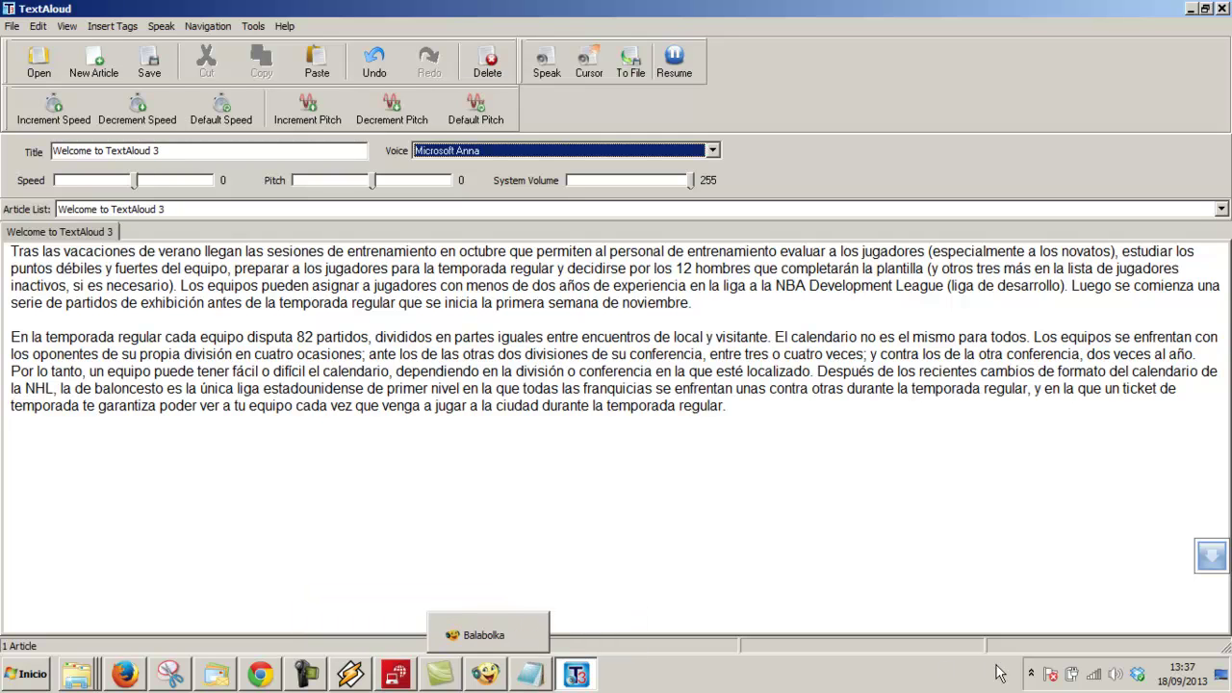
{"action": "left_click", "coordinate": [647, 608]}
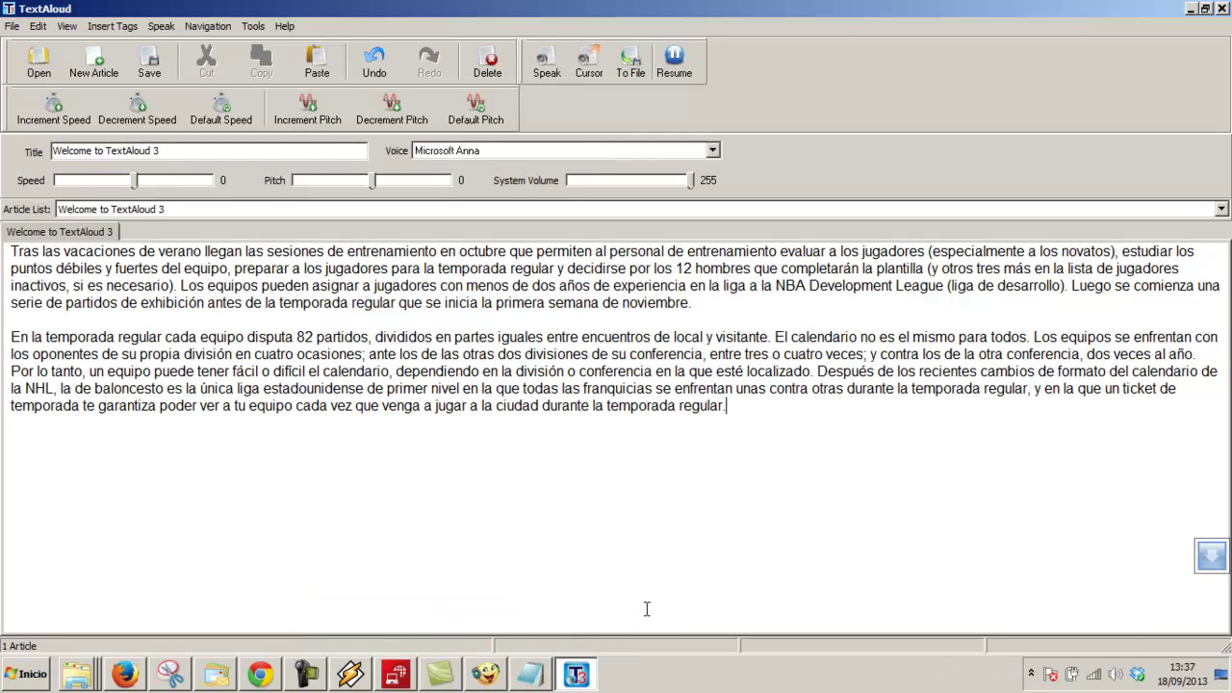
{"action": "left_click", "coordinate": [1031, 672]}
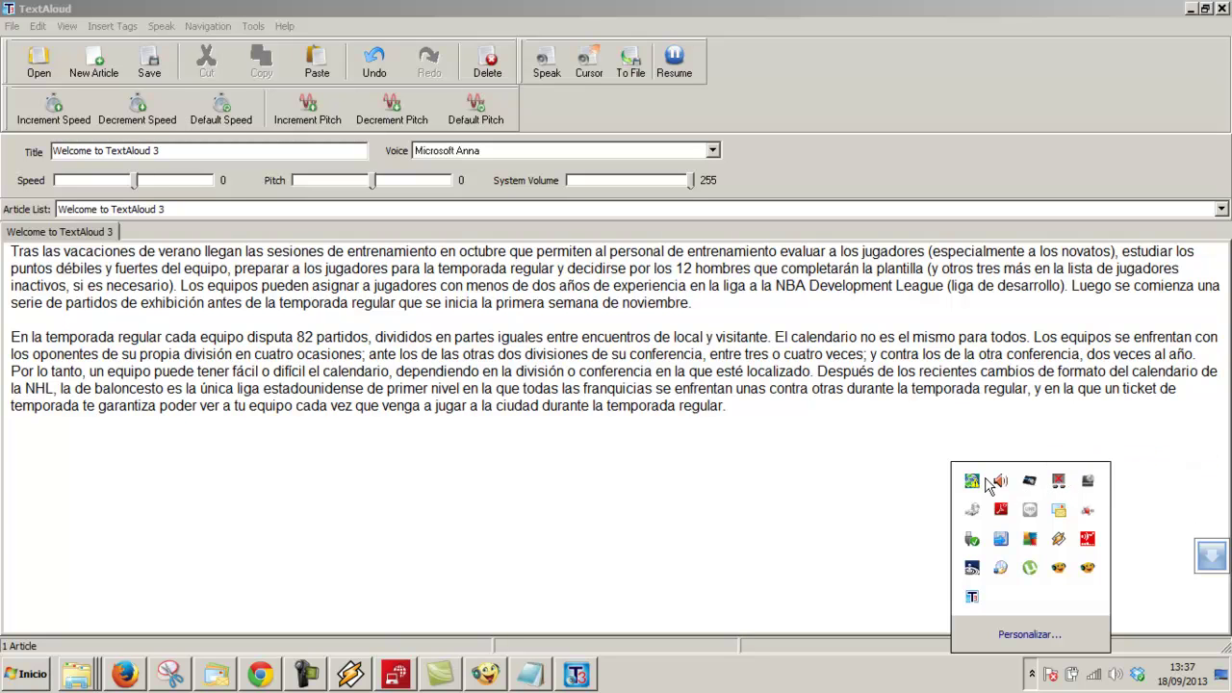
Minimize TextAloud, Firefox and Chrome, and close the Keygen folder window.
{"action": "left_click", "coordinate": [797, 496]}
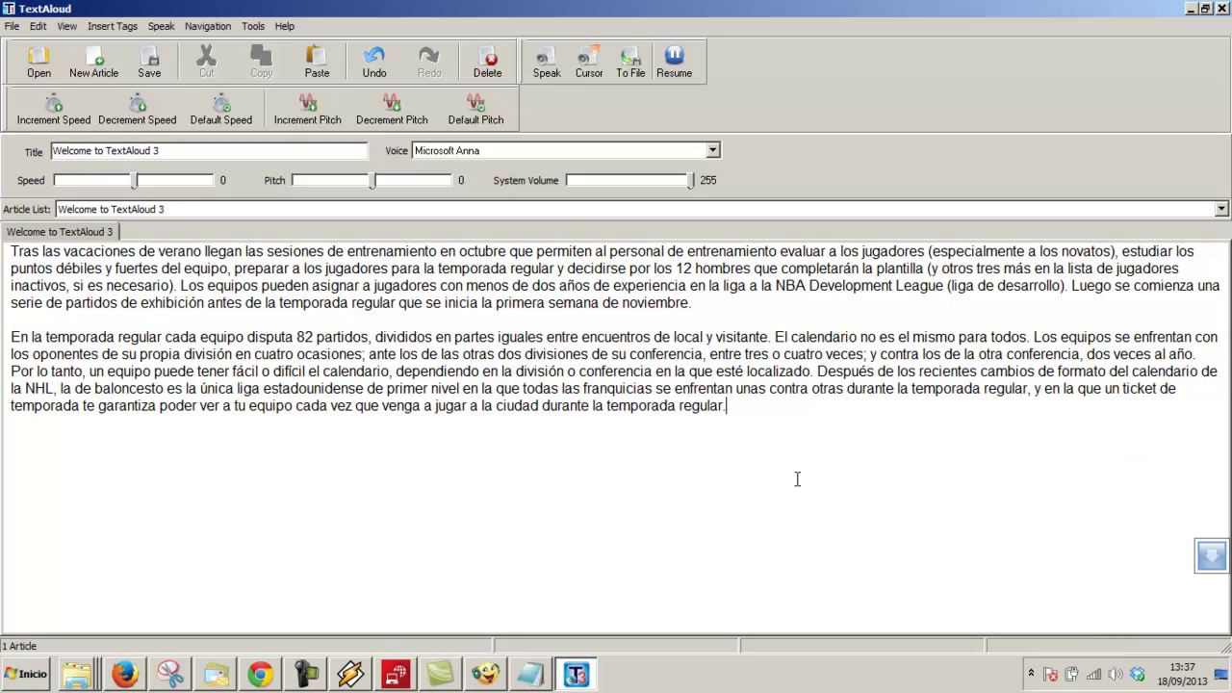
{"action": "left_click", "coordinate": [1190, 9]}
{"action": "left_click", "coordinate": [1190, 9]}
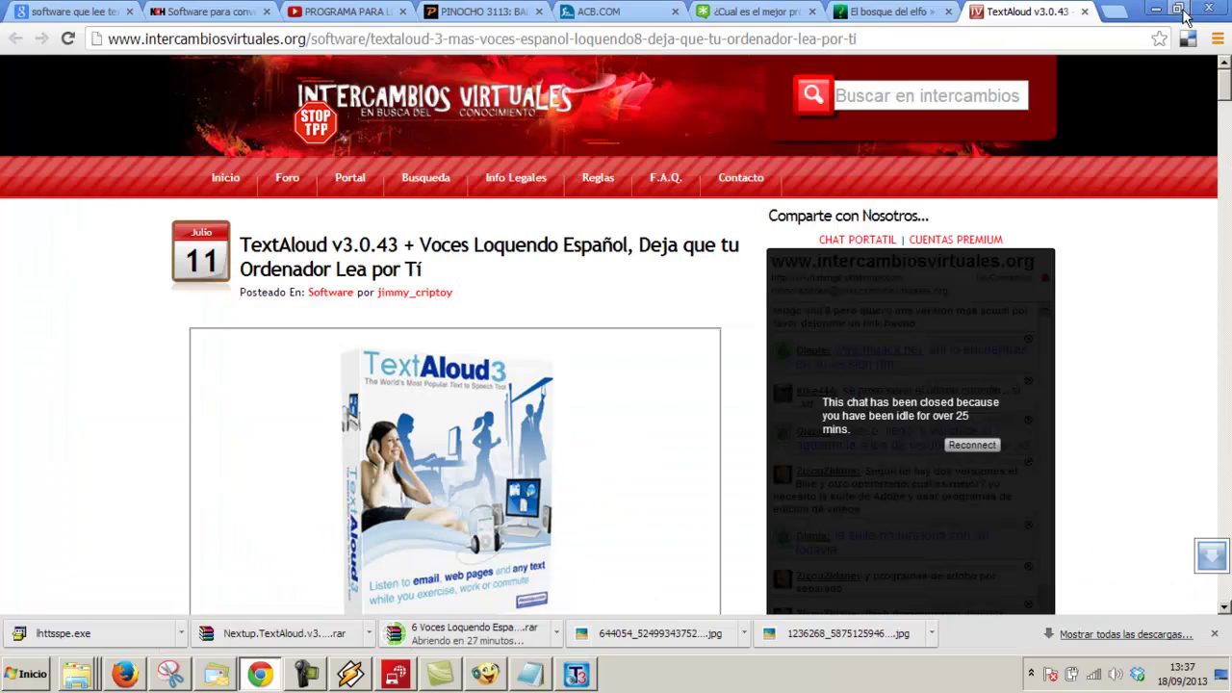
{"action": "left_click", "coordinate": [1187, 9]}
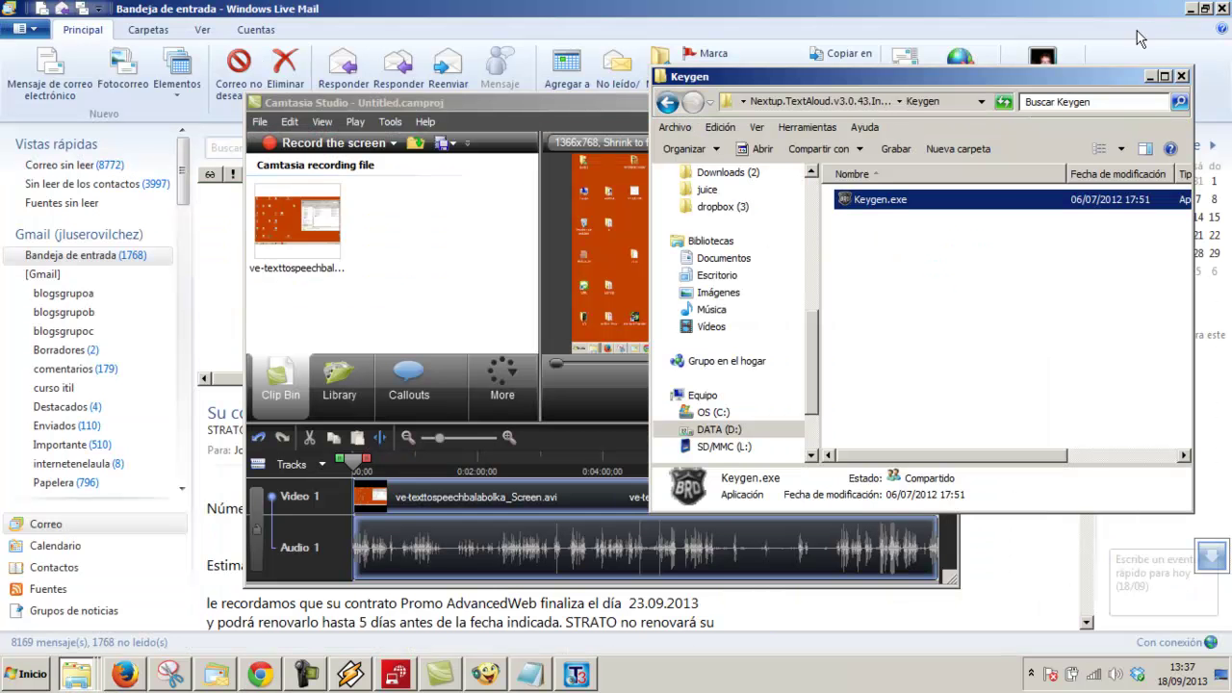
{"action": "left_click", "coordinate": [931, 262]}
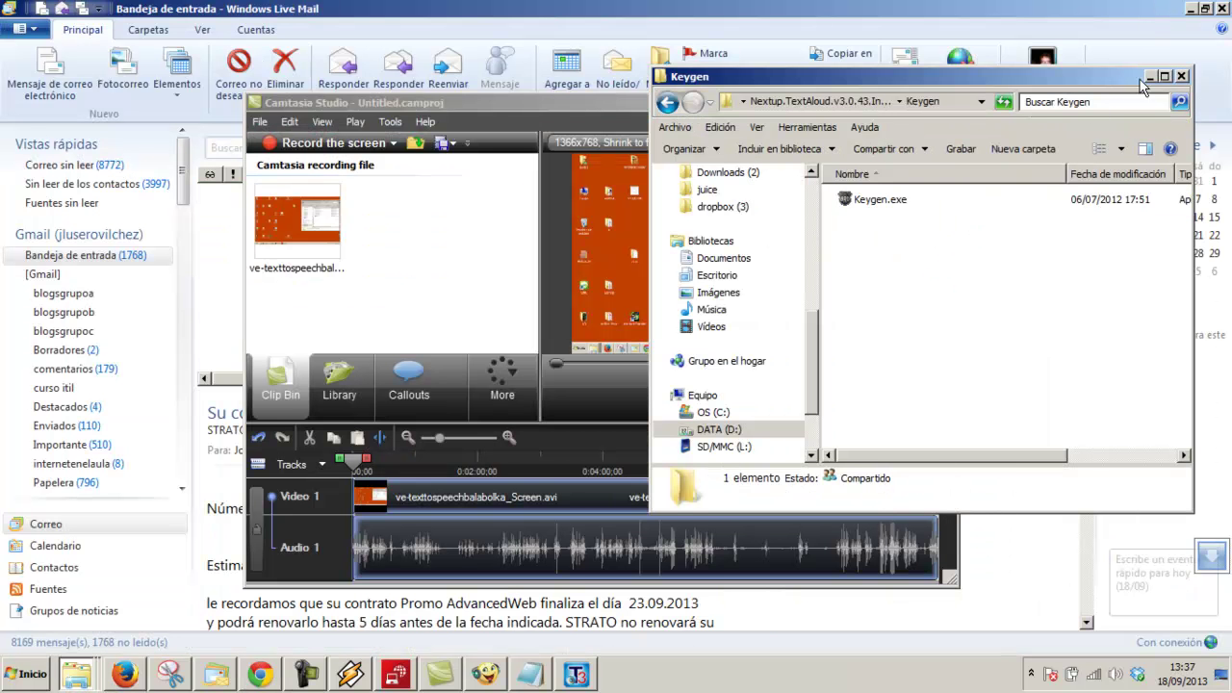
{"action": "left_click", "coordinate": [1182, 76]}
Minimize Camtasia Studio, Windows Live Mail and Balabolka.
{"action": "left_click", "coordinate": [914, 103]}
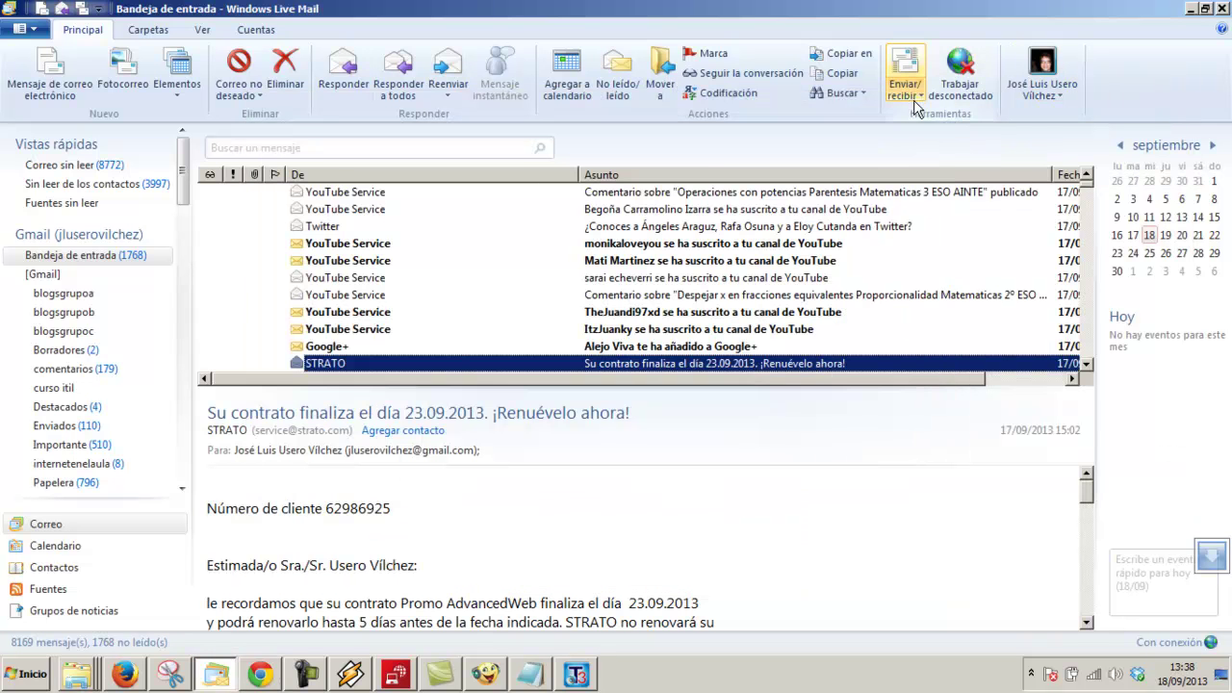
{"action": "scroll", "coordinate": [836, 214], "scroll_direction": "up", "scroll_amount": 3}
{"action": "left_click", "coordinate": [905, 63]}
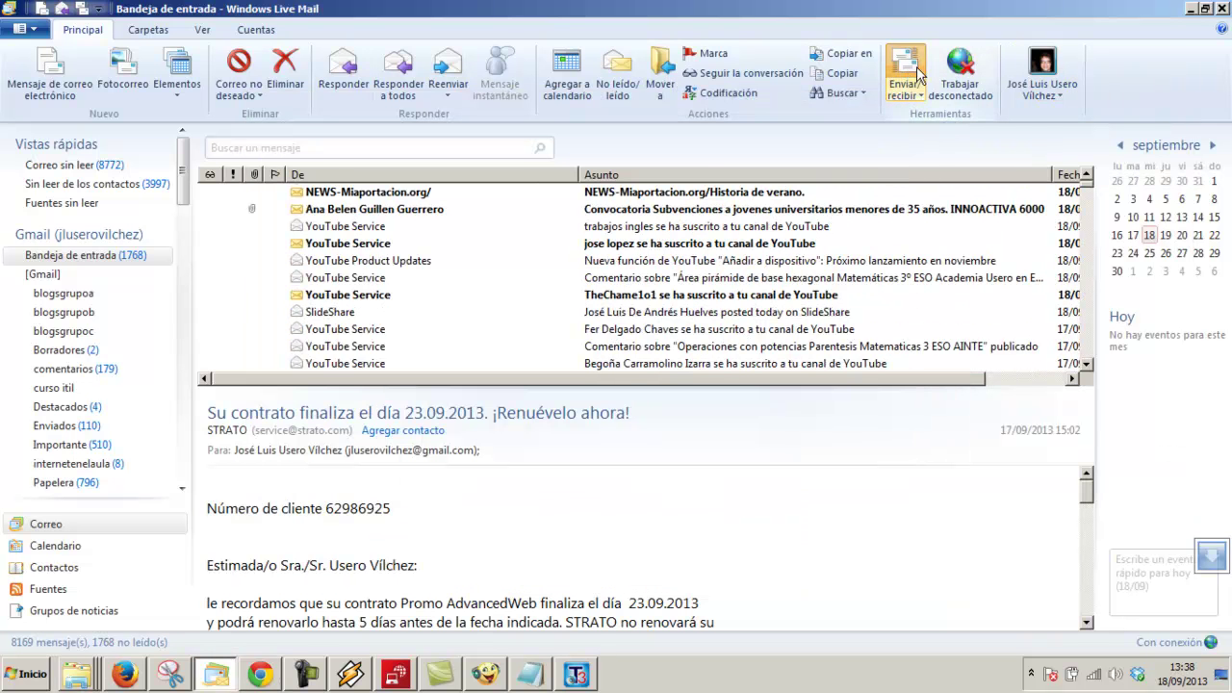
{"action": "left_click", "coordinate": [1193, 9]}
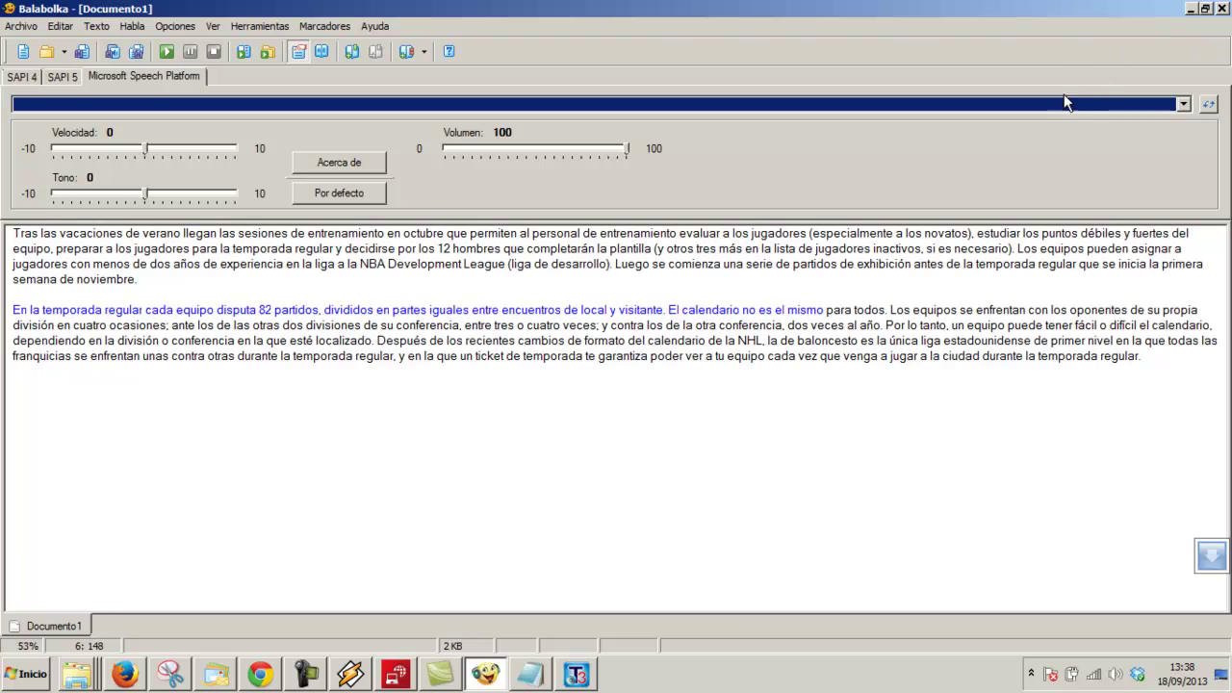
{"action": "left_click", "coordinate": [1190, 9]}
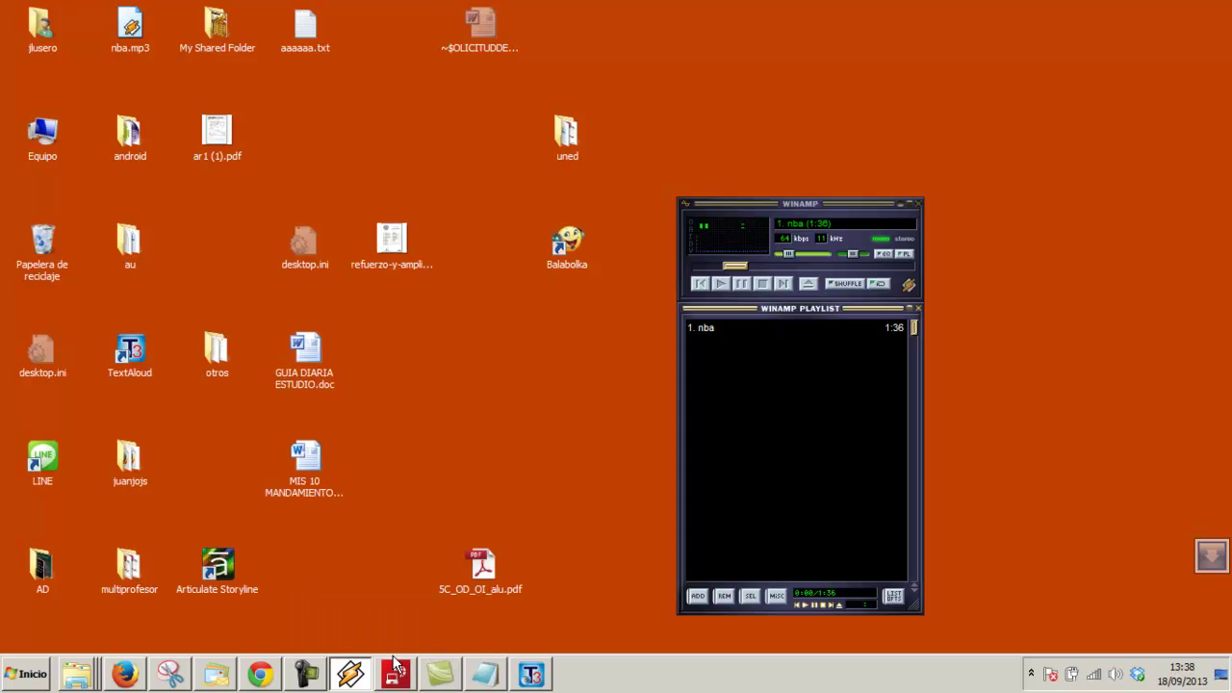
Exit TextAloud completely, ticking Do not display for the close prompt, and choose Never for the feedback survey.
{"action": "left_click", "coordinate": [525, 676]}
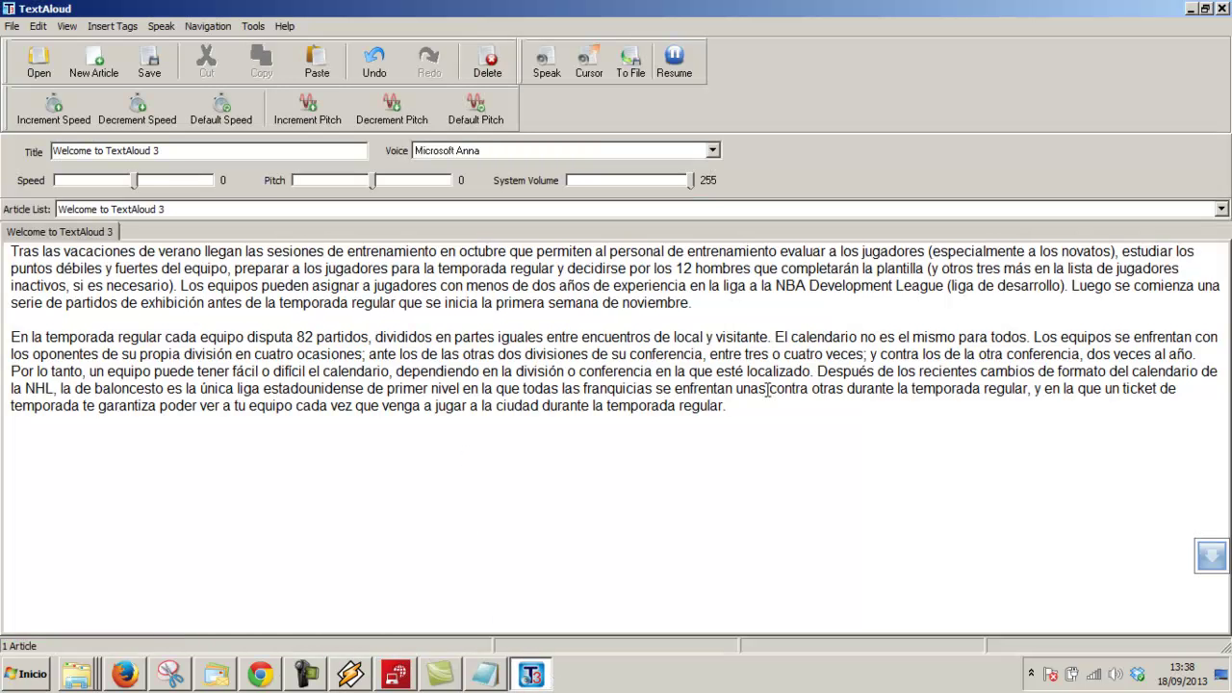
{"action": "left_click", "coordinate": [1220, 10]}
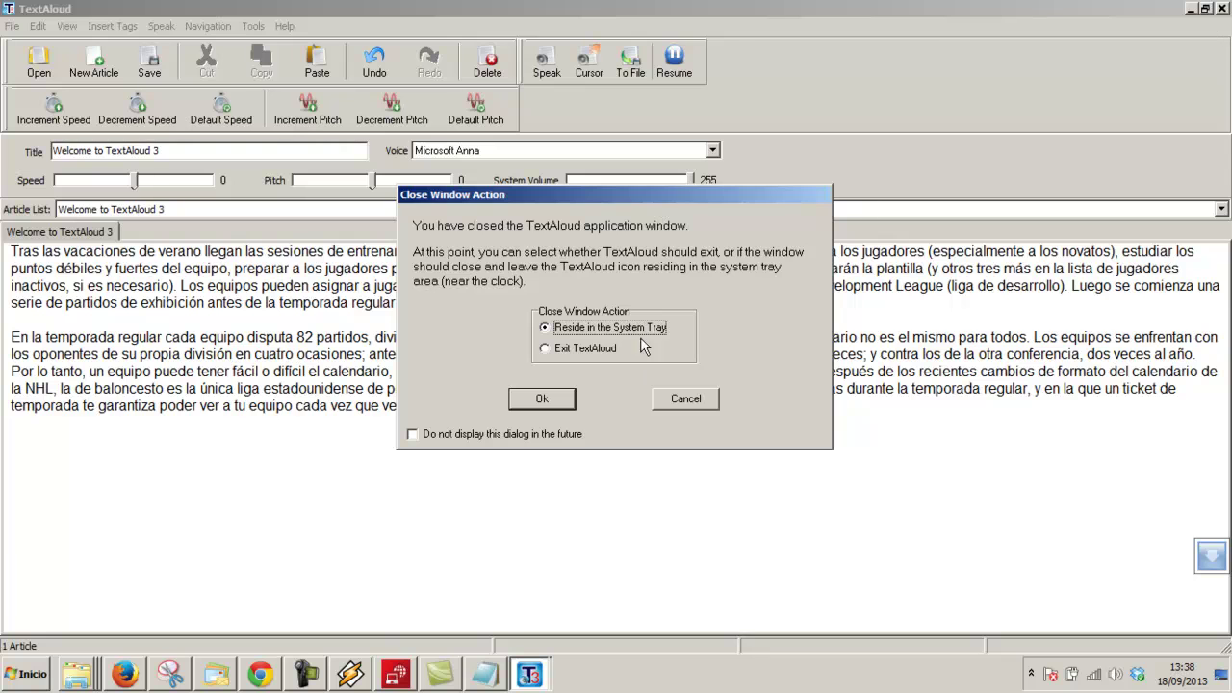
{"action": "left_click", "coordinate": [586, 349]}
{"action": "left_click", "coordinate": [539, 434]}
{"action": "left_click", "coordinate": [551, 402]}
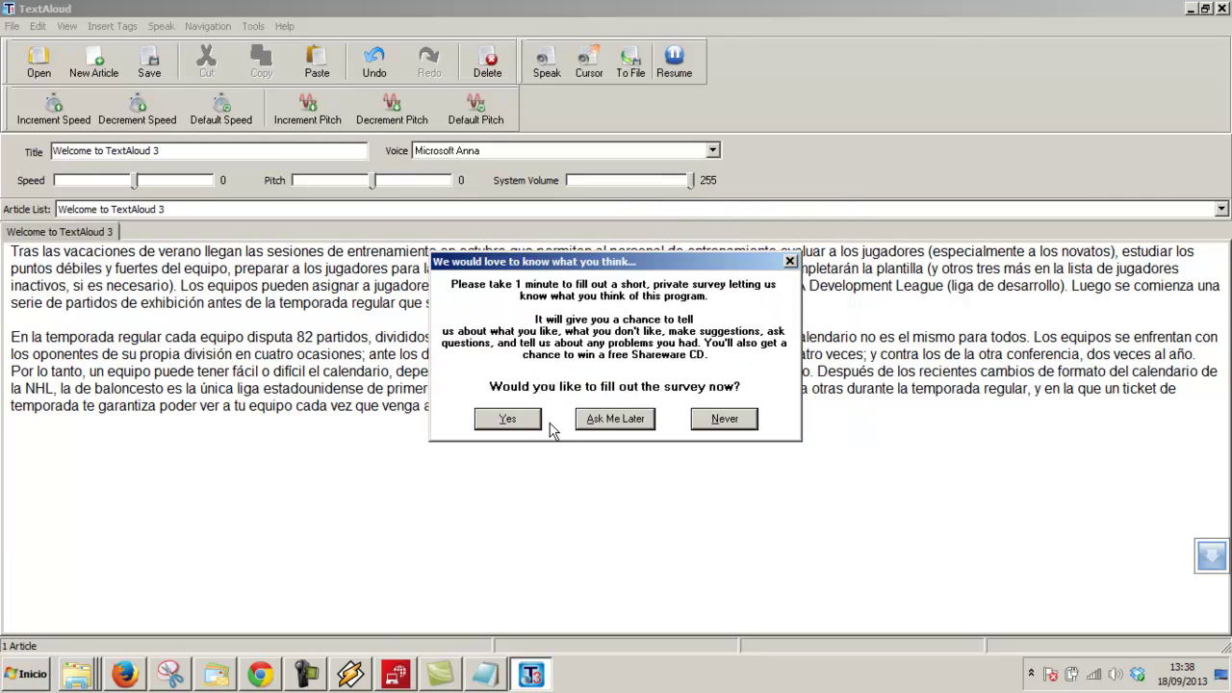
{"action": "left_click", "coordinate": [737, 421]}
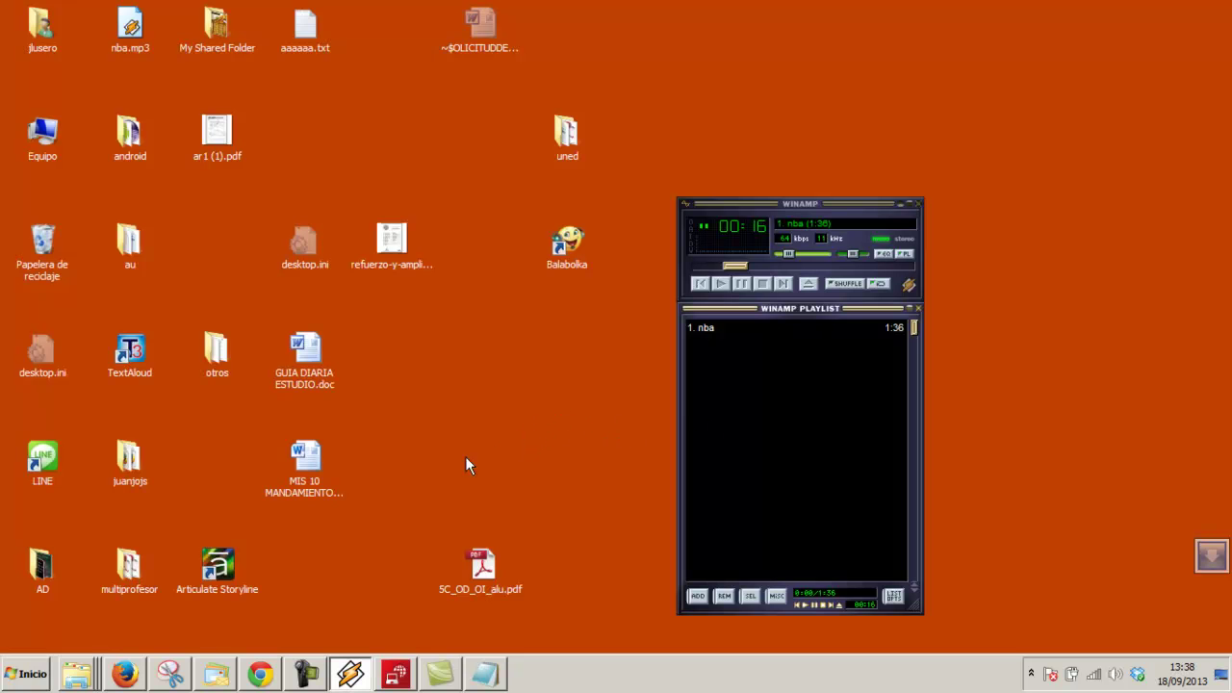
Copy the TextAloud entry from the Start menu's TextAloud program folder.
{"action": "left_click", "coordinate": [29, 674]}
{"action": "left_click", "coordinate": [53, 603]}
{"action": "scroll", "coordinate": [104, 450], "scroll_direction": "down", "scroll_amount": 20}
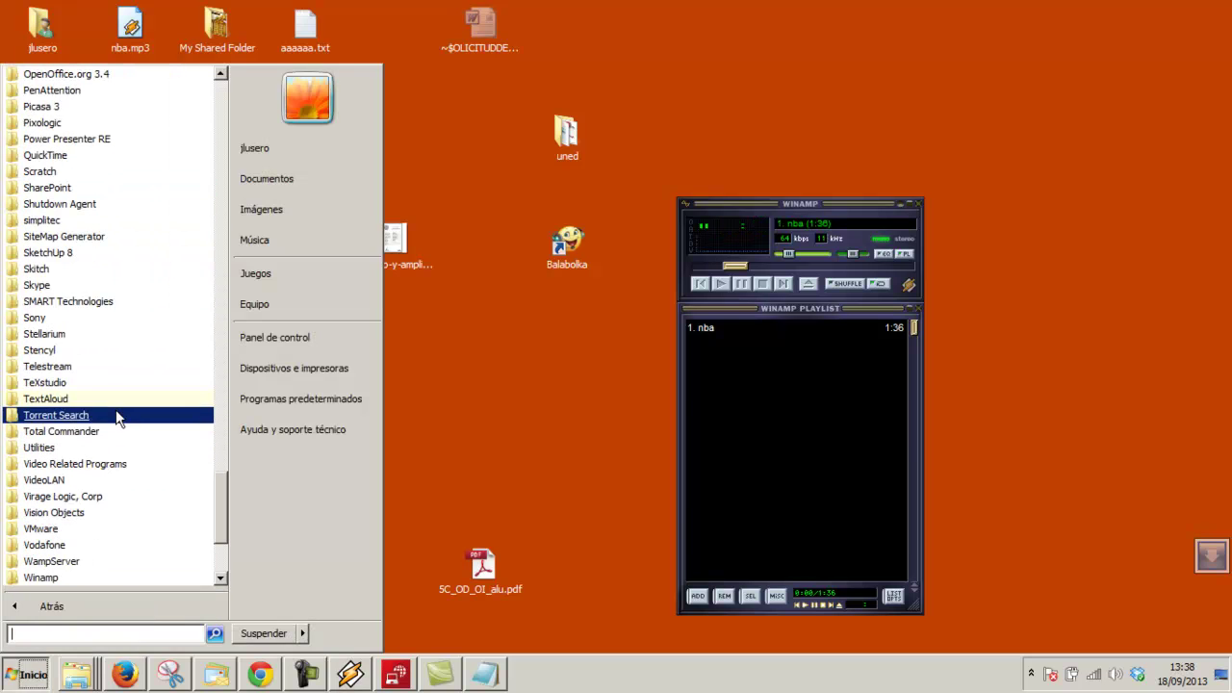
{"action": "left_click", "coordinate": [110, 401]}
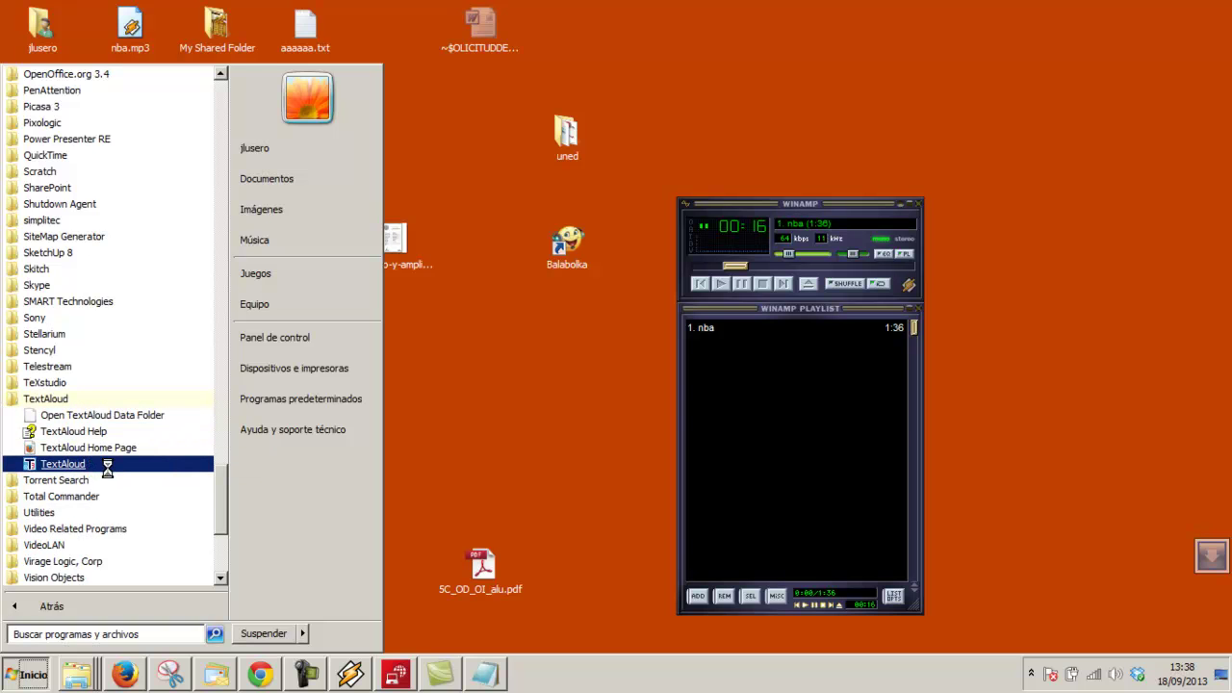
{"action": "right_click", "coordinate": [106, 466]}
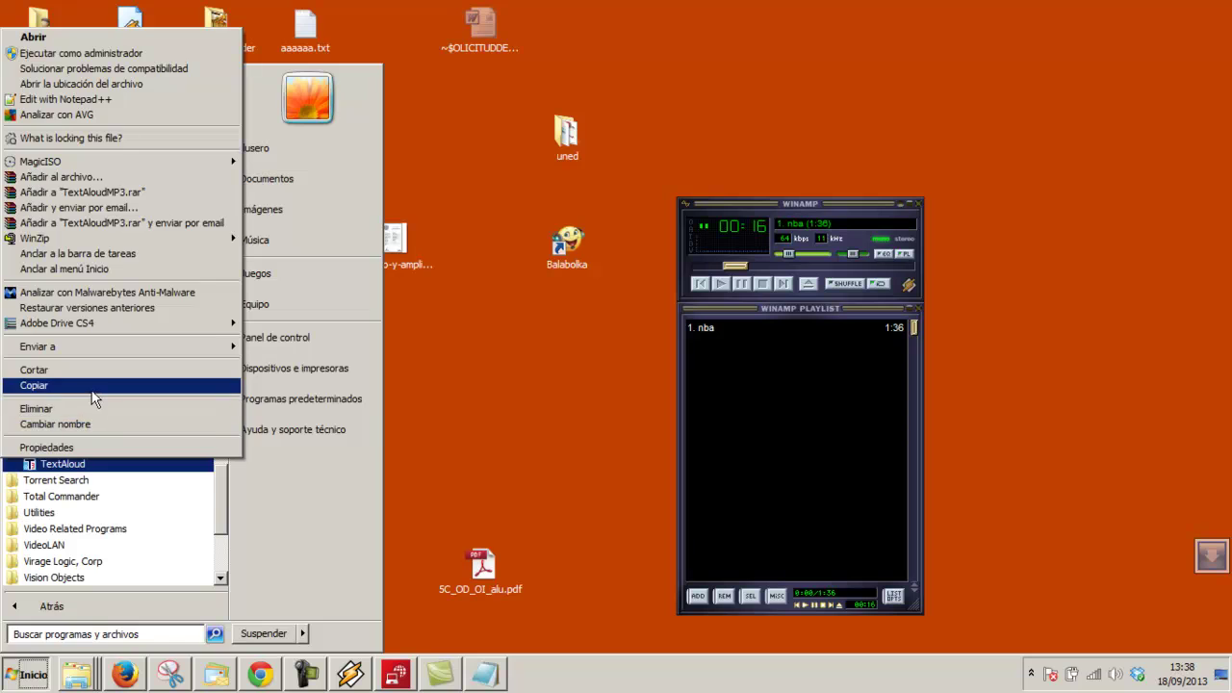
{"action": "left_click", "coordinate": [92, 389]}
Paste the TextAloud shortcut onto the desktop and close the Winamp player.
{"action": "left_click", "coordinate": [437, 398]}
{"action": "right_click", "coordinate": [444, 386]}
{"action": "left_click", "coordinate": [310, 476]}
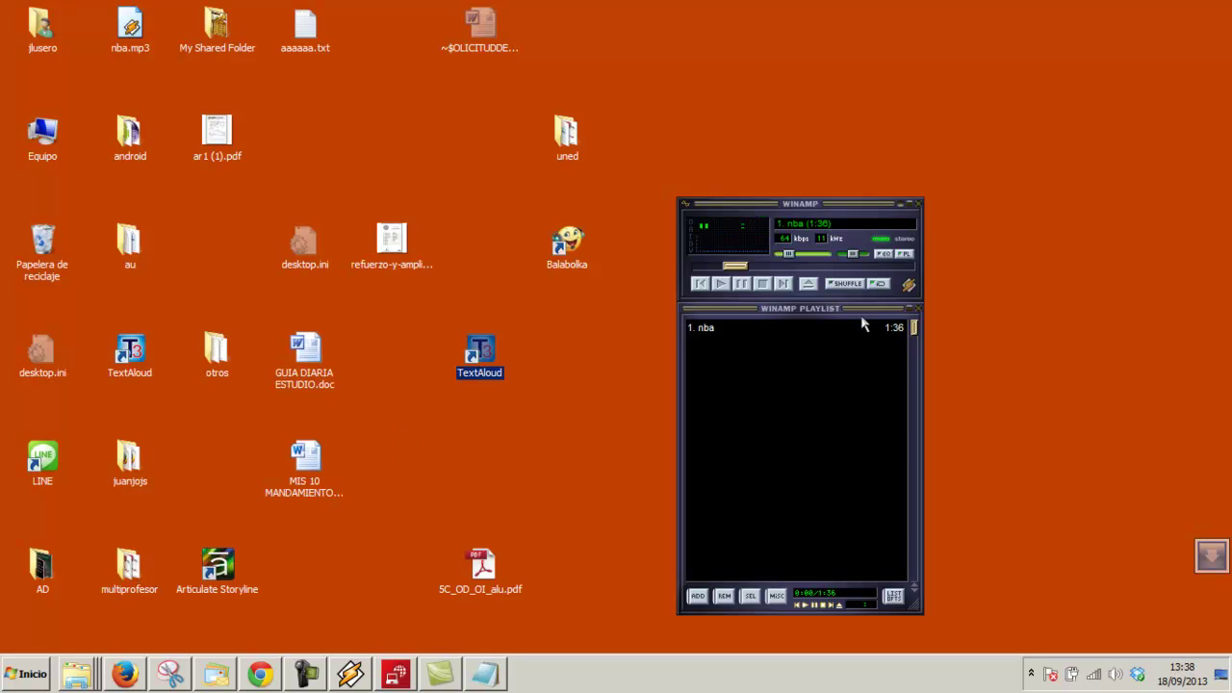
{"action": "left_click", "coordinate": [919, 205]}
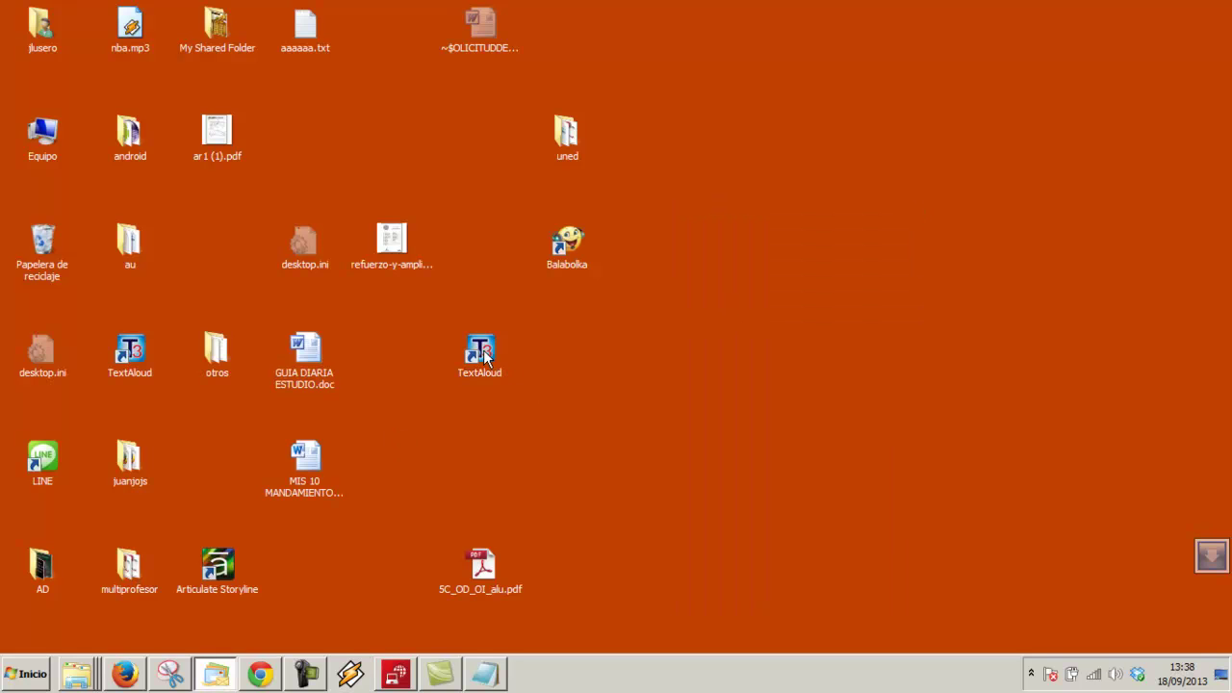
{"action": "key", "text": "super"}
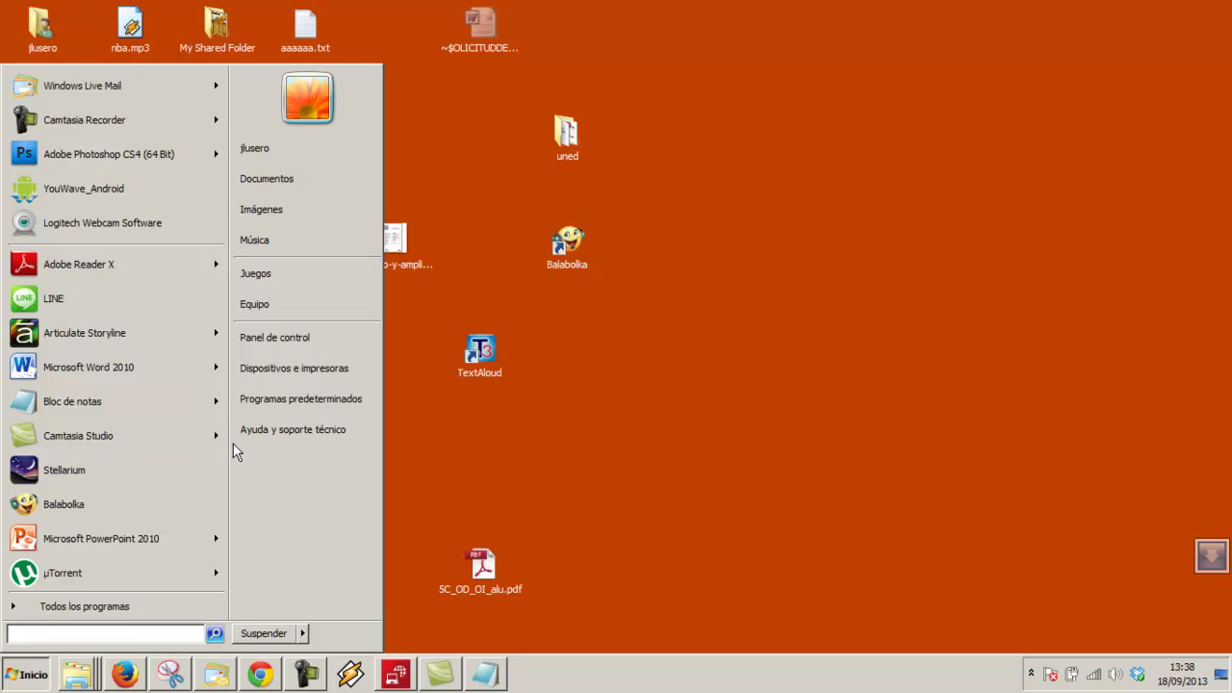
{"action": "mouse_move", "coordinate": [217, 441]}
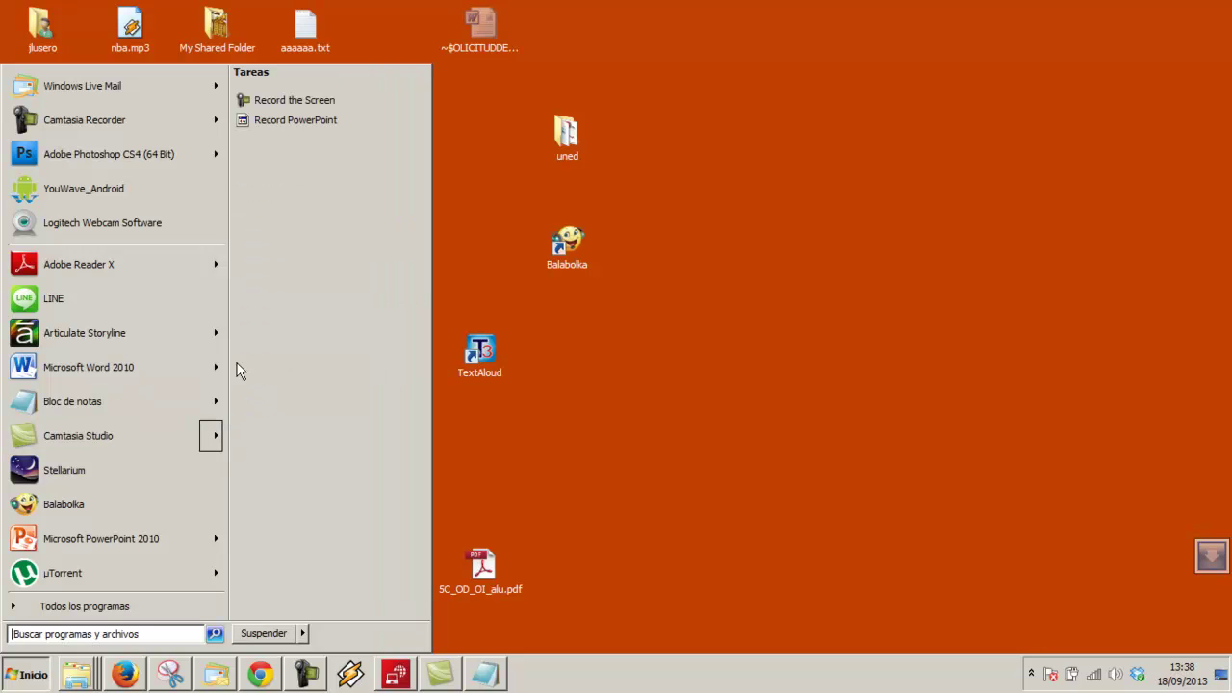
{"action": "left_click", "coordinate": [282, 104]}
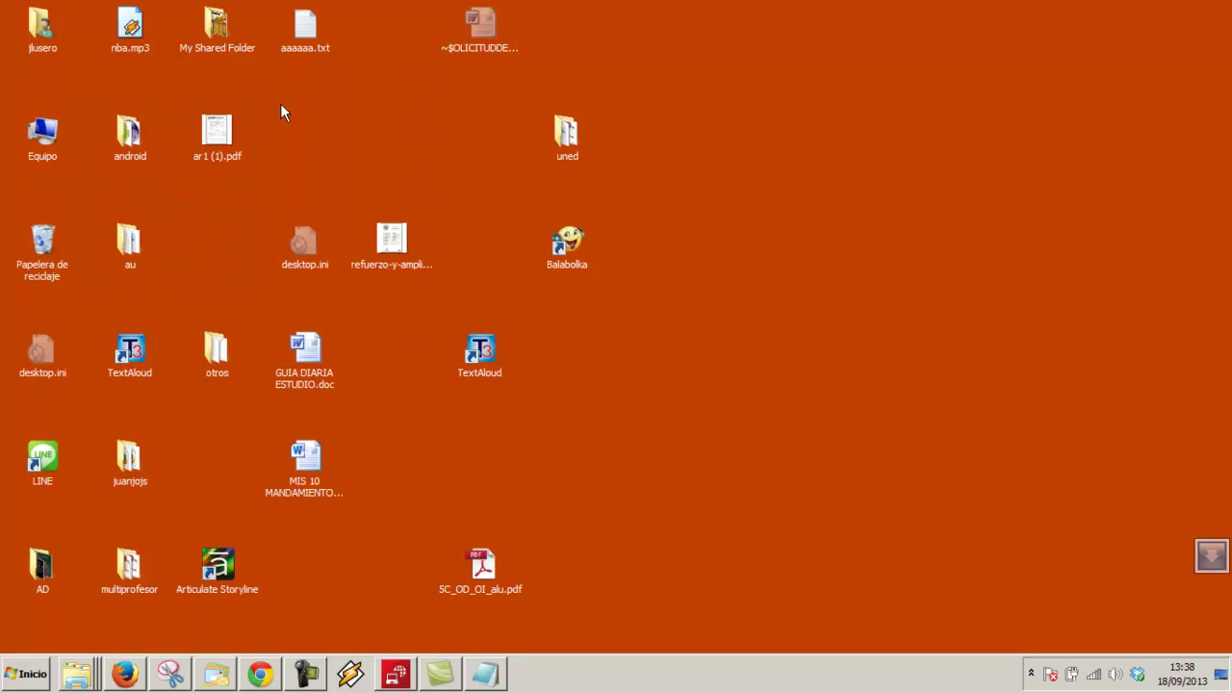